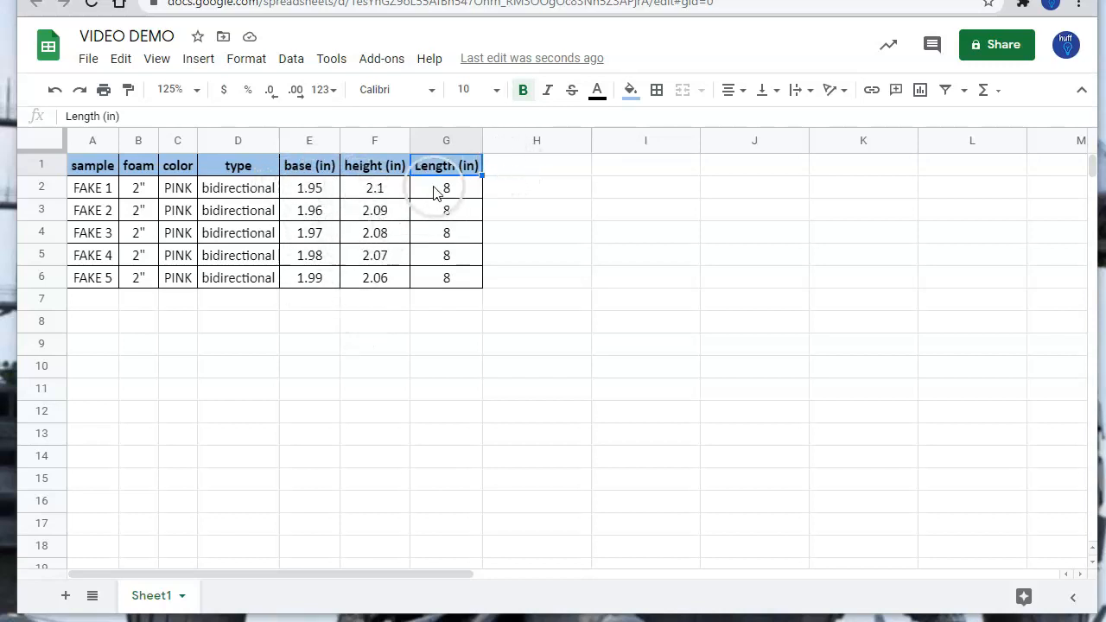
# Step: Freeze the header row so the column titles stay fixed above the sample data
pyautogui.click(97, 169)
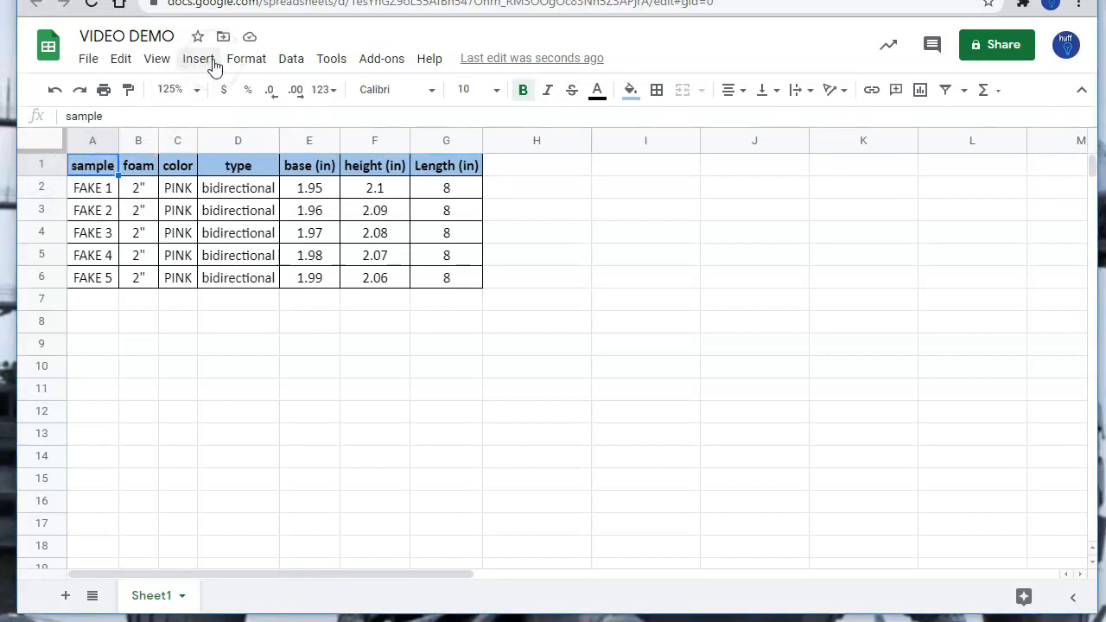
pyautogui.click(157, 62)
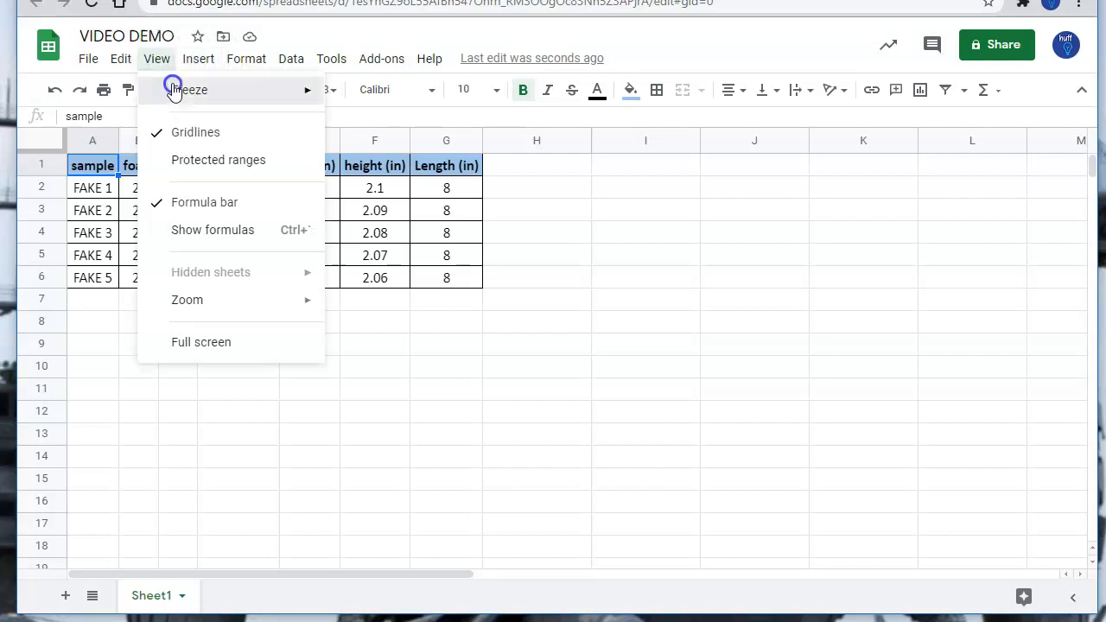
pyautogui.click(173, 89)
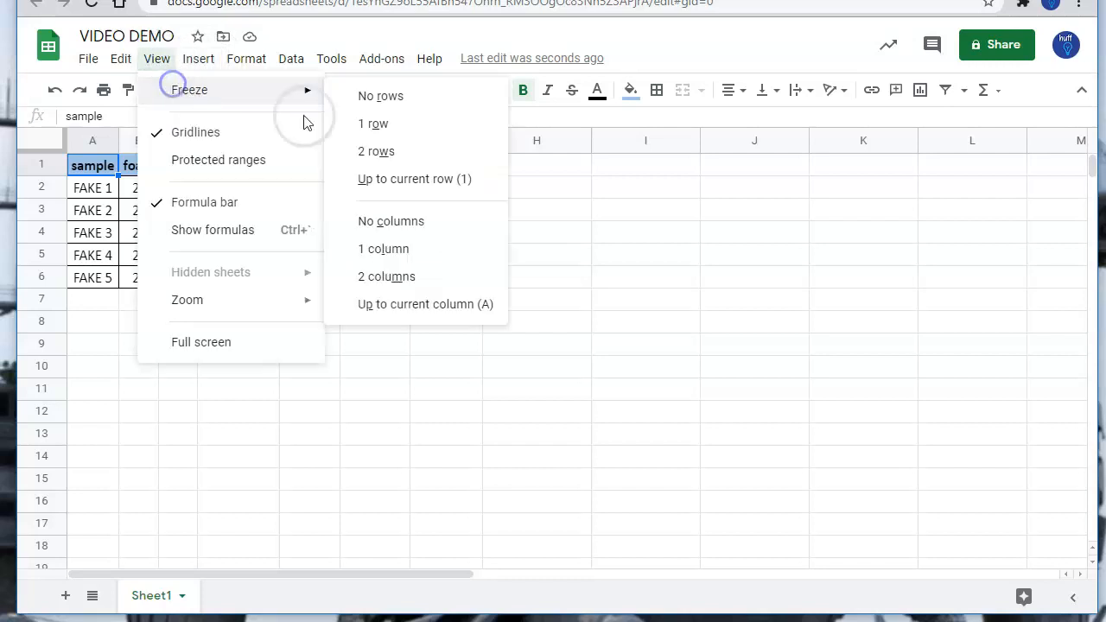
pyautogui.click(371, 124)
pyautogui.click(184, 354)
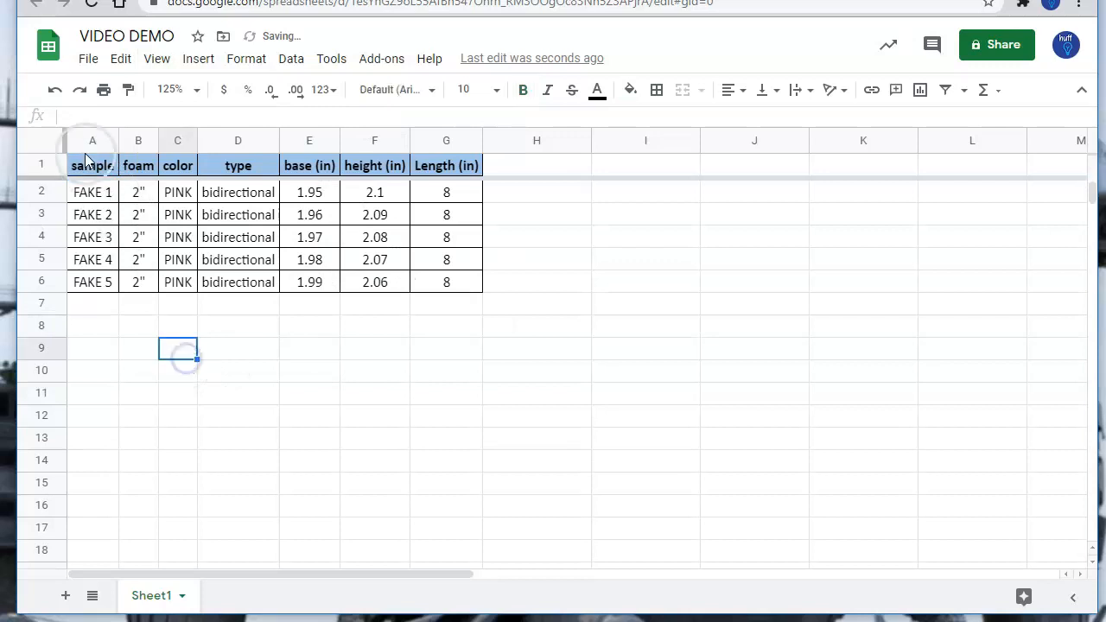
# Step: Sort the sheet by the sample column in A to Z order
pyautogui.click(87, 192)
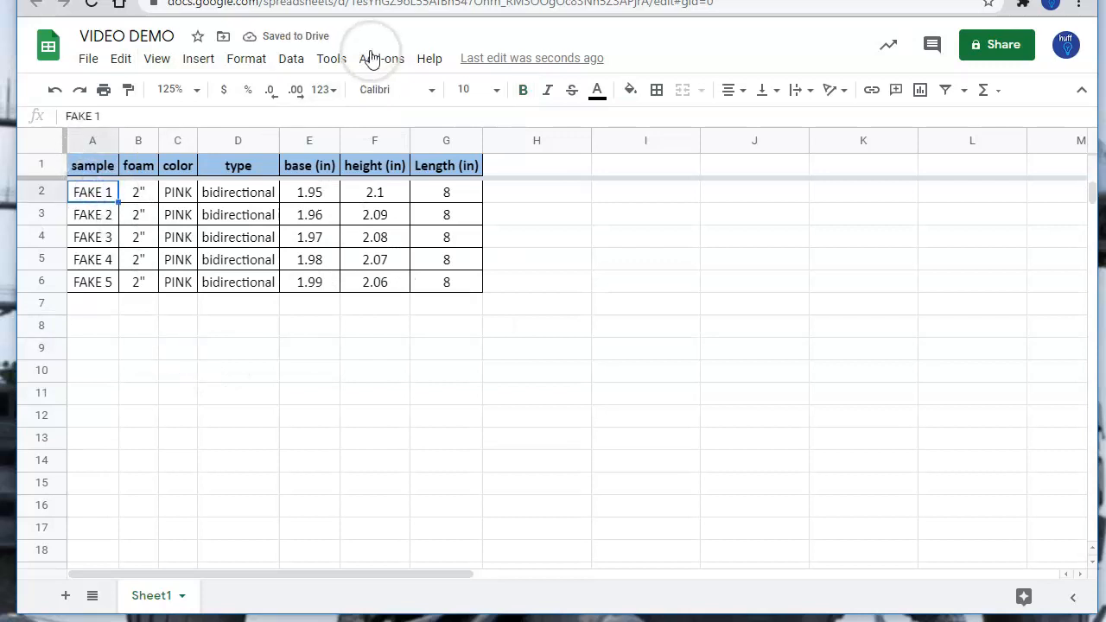
pyautogui.click(291, 61)
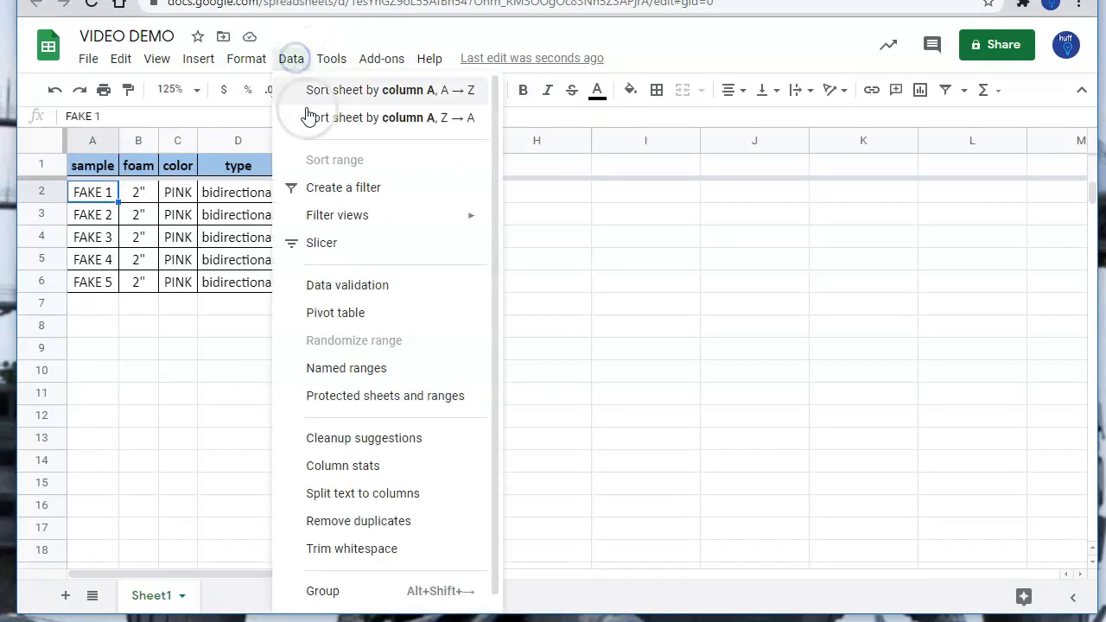
pyautogui.click(343, 92)
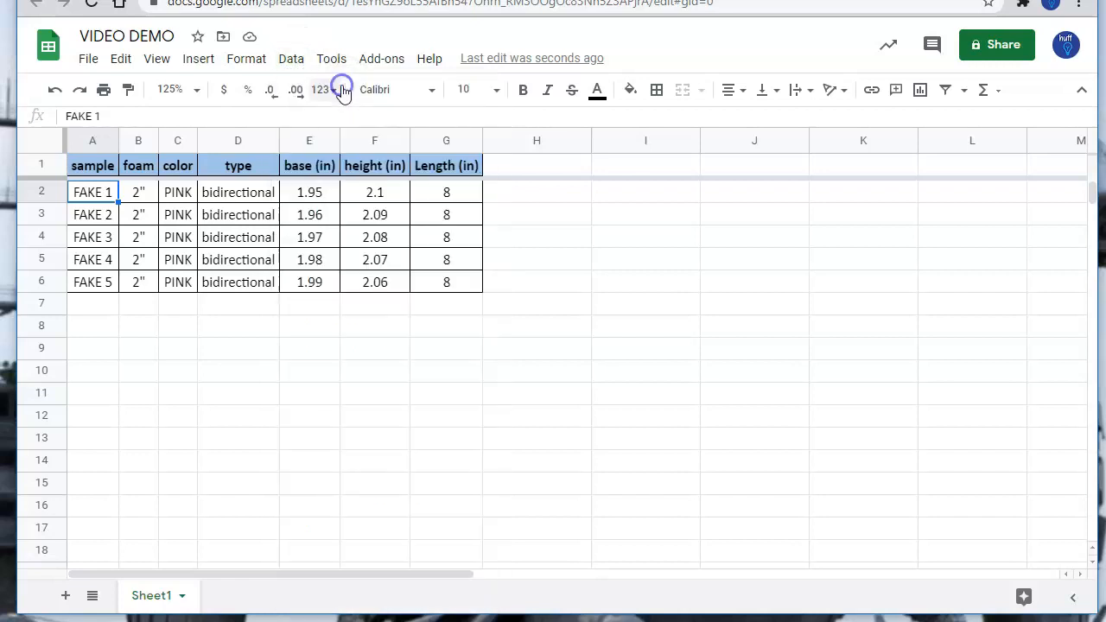
# Step: Sort the sheet by the sample column from Z to A, and return it to A to Z order
pyautogui.click(323, 61)
pyautogui.click(291, 59)
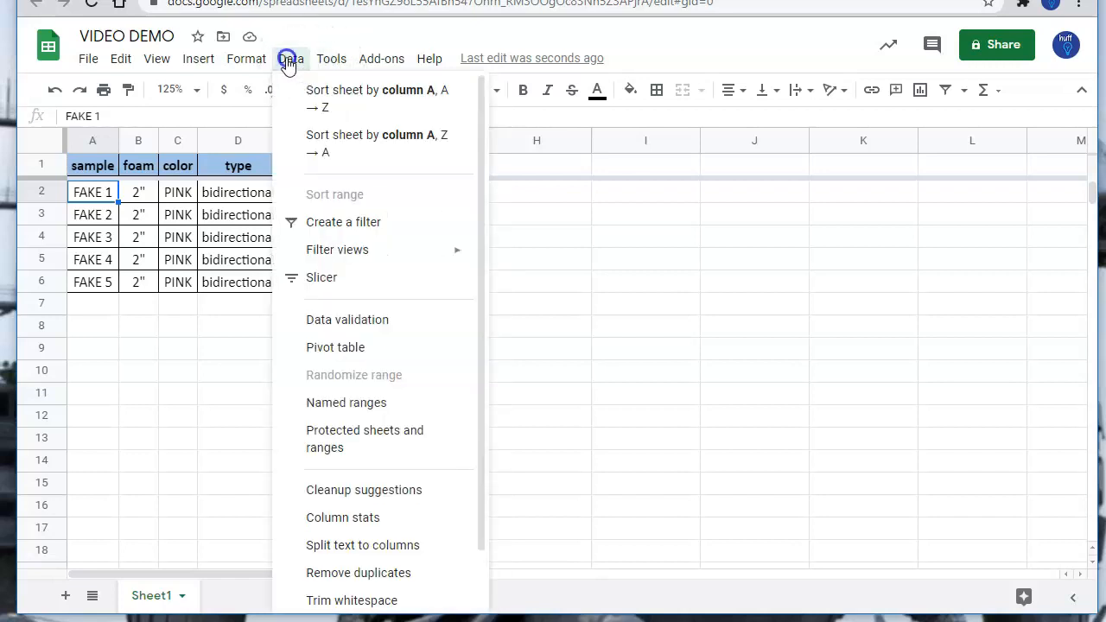
pyautogui.click(332, 136)
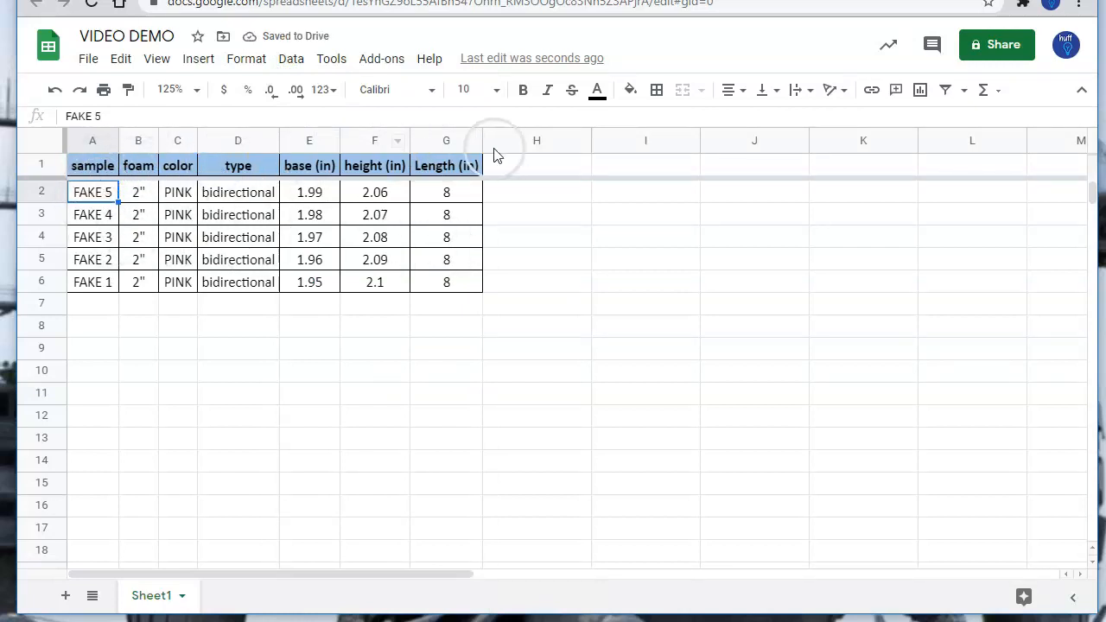
pyautogui.click(290, 60)
pyautogui.click(322, 93)
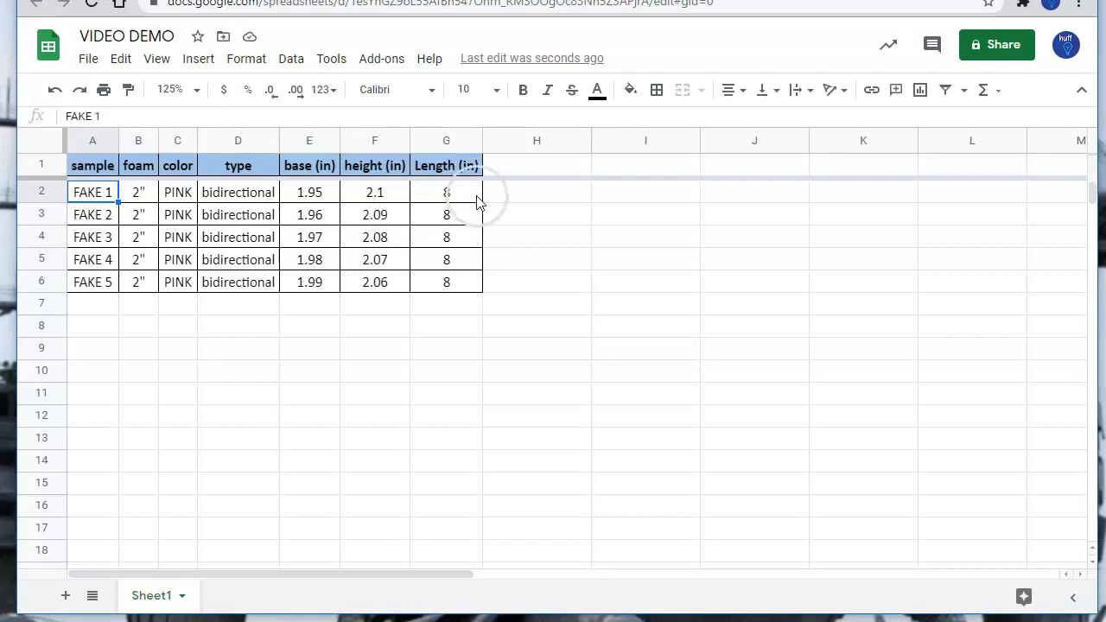
# Step: Add the header "I (in^4)" in cell H1, next to the Length (in) column
pyautogui.click(516, 166)
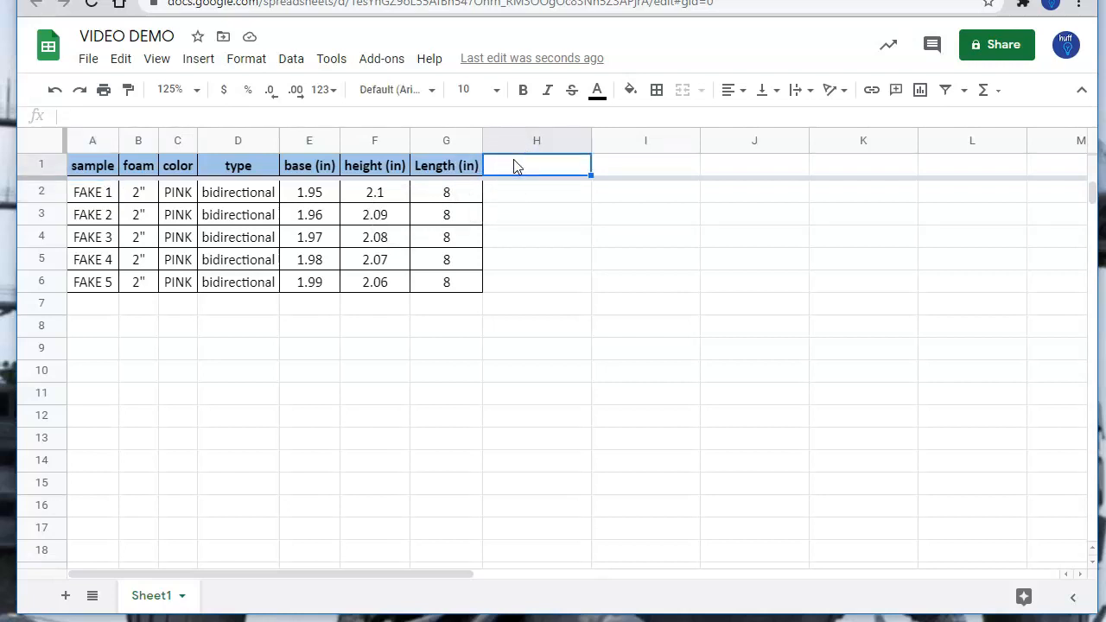
pyautogui.write('l')
pyautogui.press('Return')
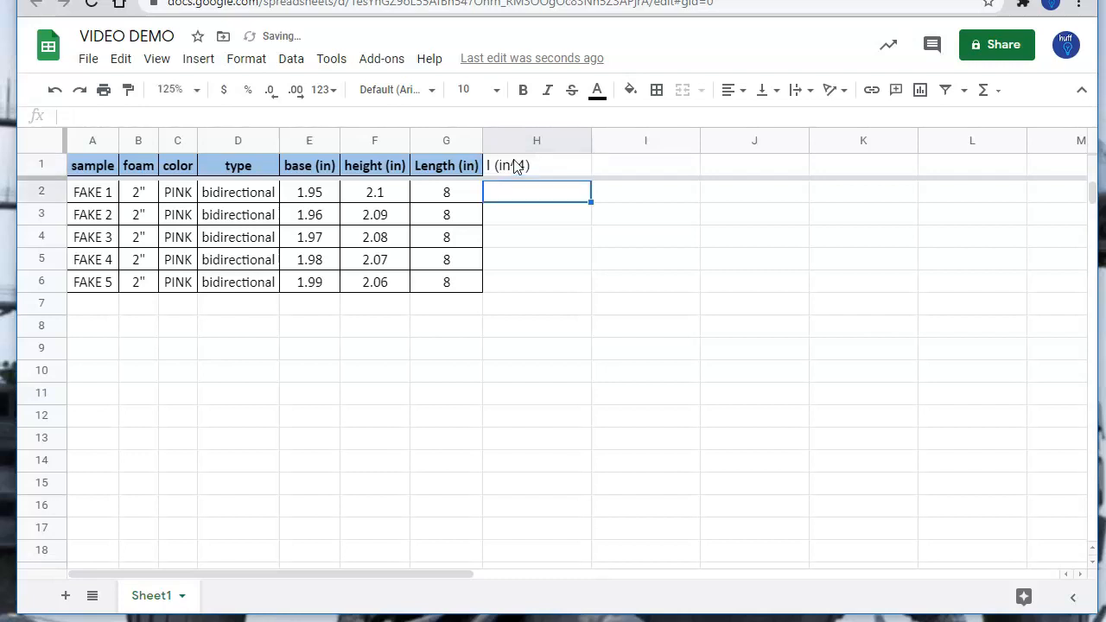
# Step: Copy the formatting of the Length (in) column onto the I (in^4) column
pyautogui.click(514, 166)
pyautogui.press('Left')
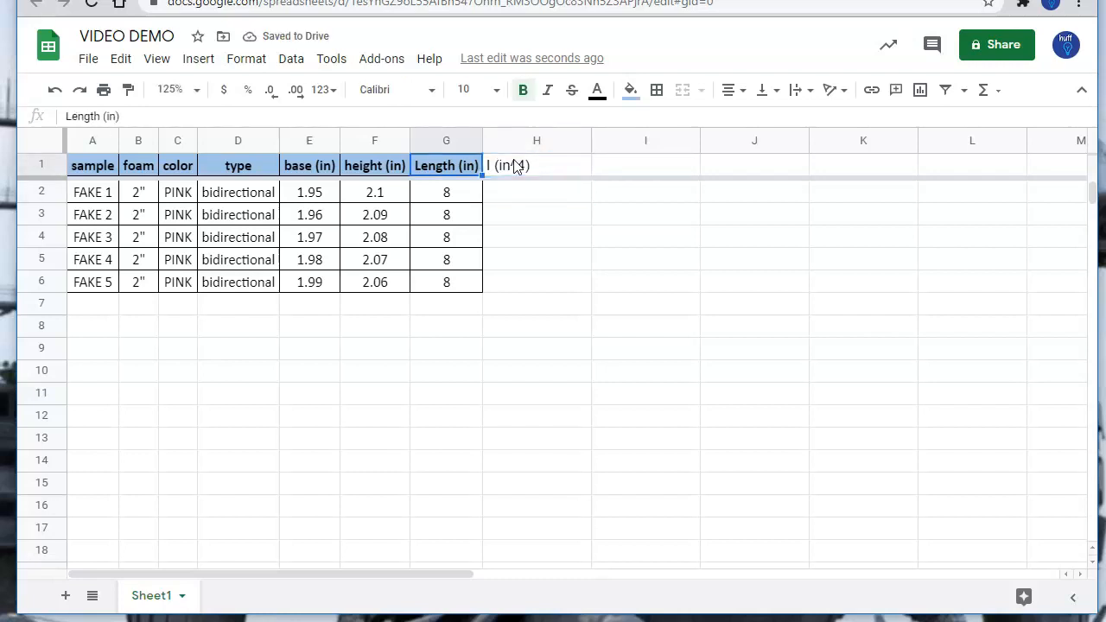
pyautogui.click(438, 140)
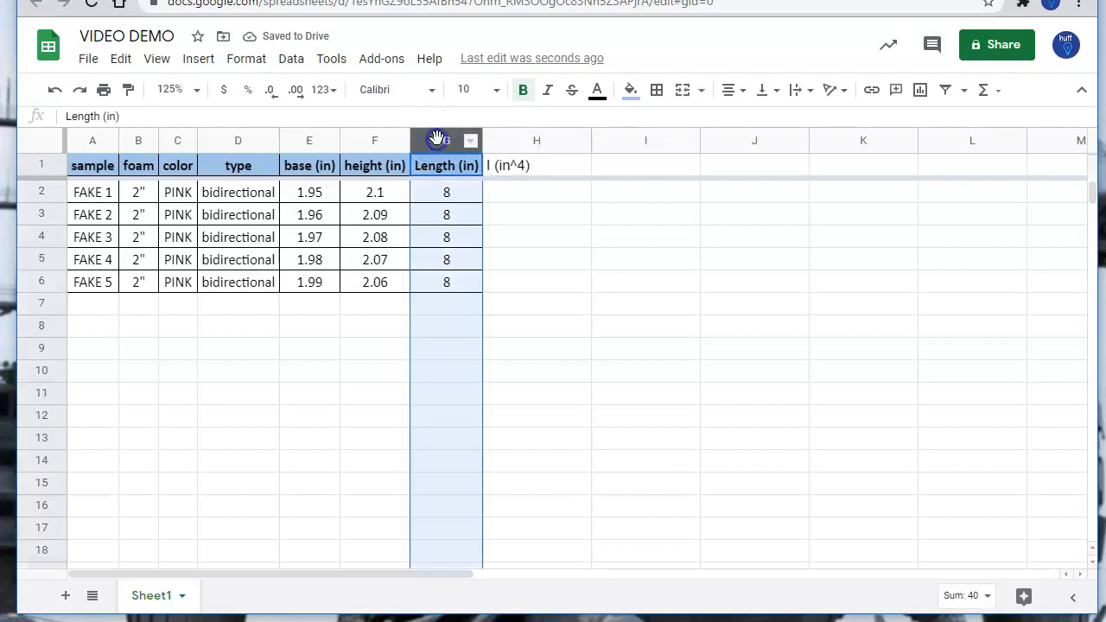
pyautogui.click(126, 90)
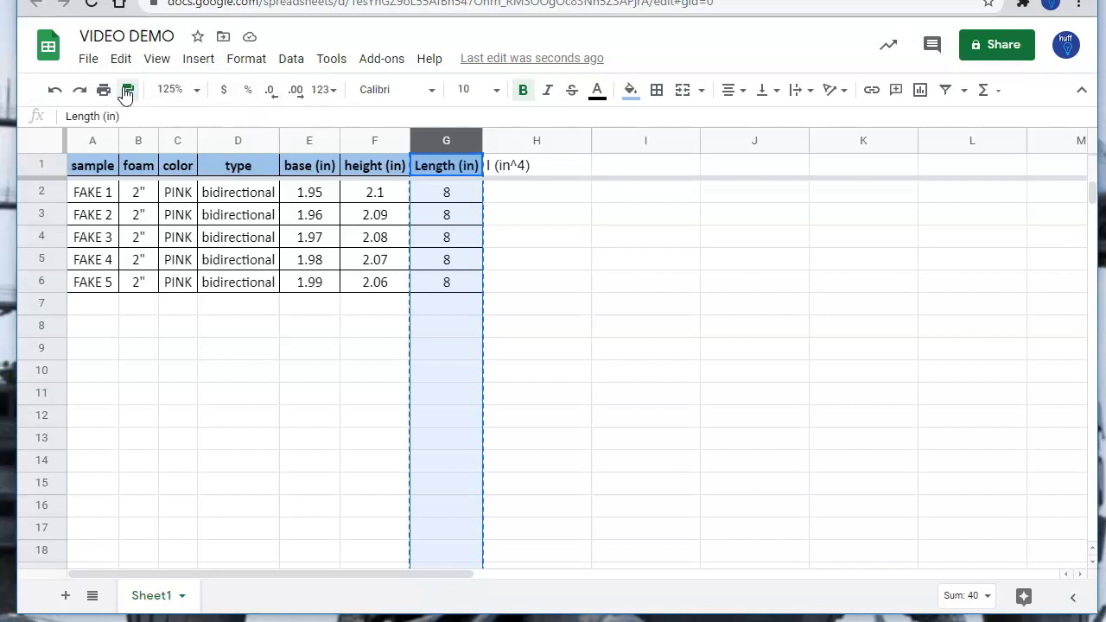
pyautogui.press('Right')
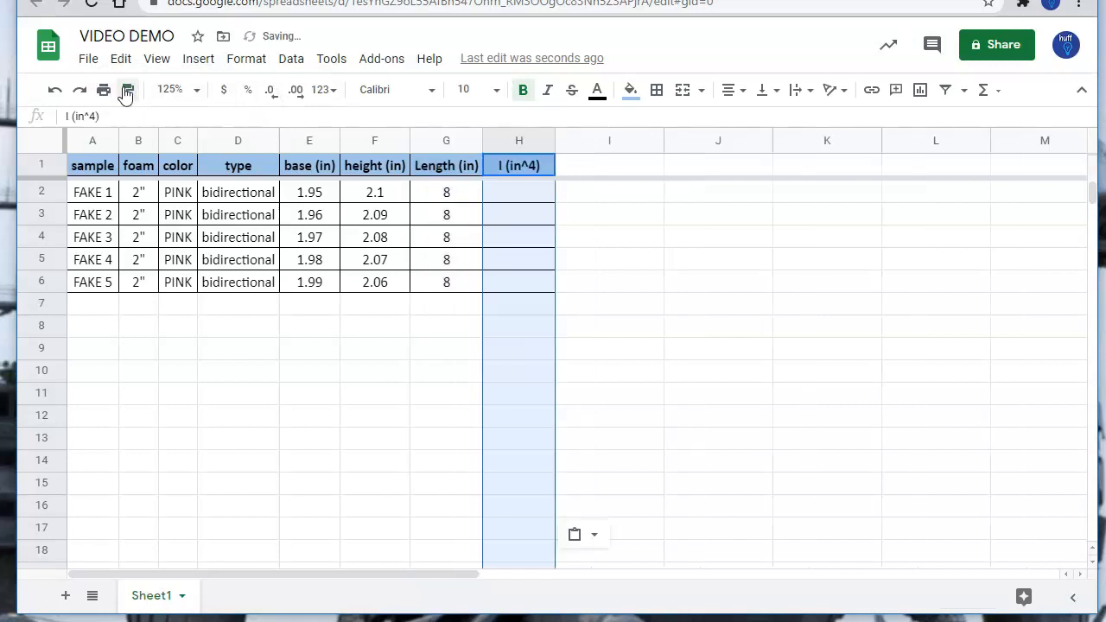
# Step: Enter the formula =(E2*F2^3)/12 in H2 and accept the suggested autofill for the remaining samples down to H6
pyautogui.click(535, 193)
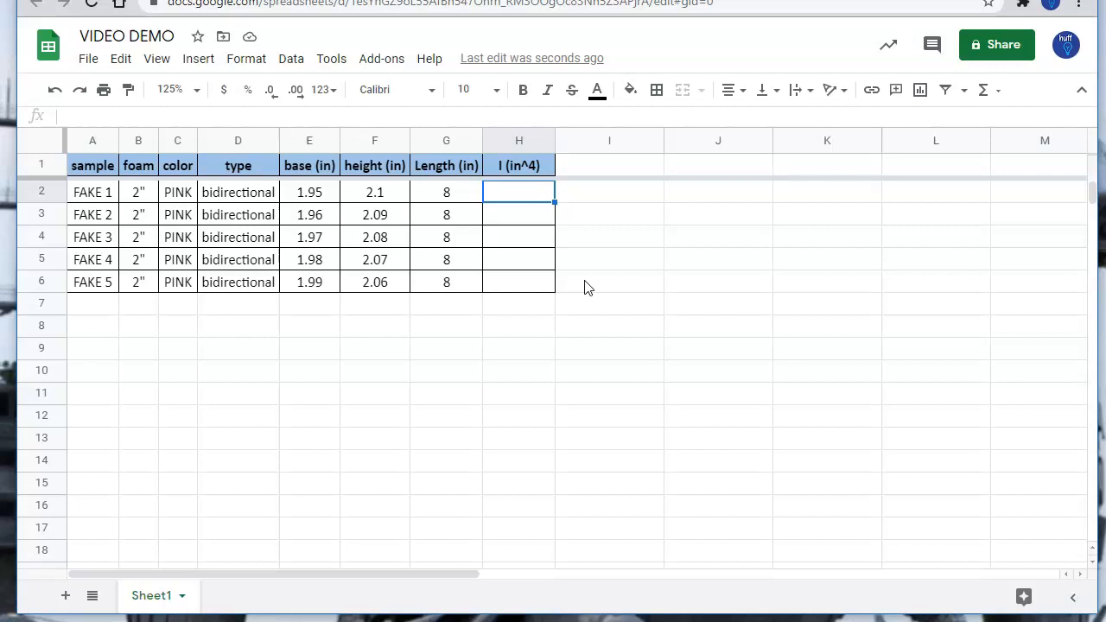
pyautogui.write('=(')
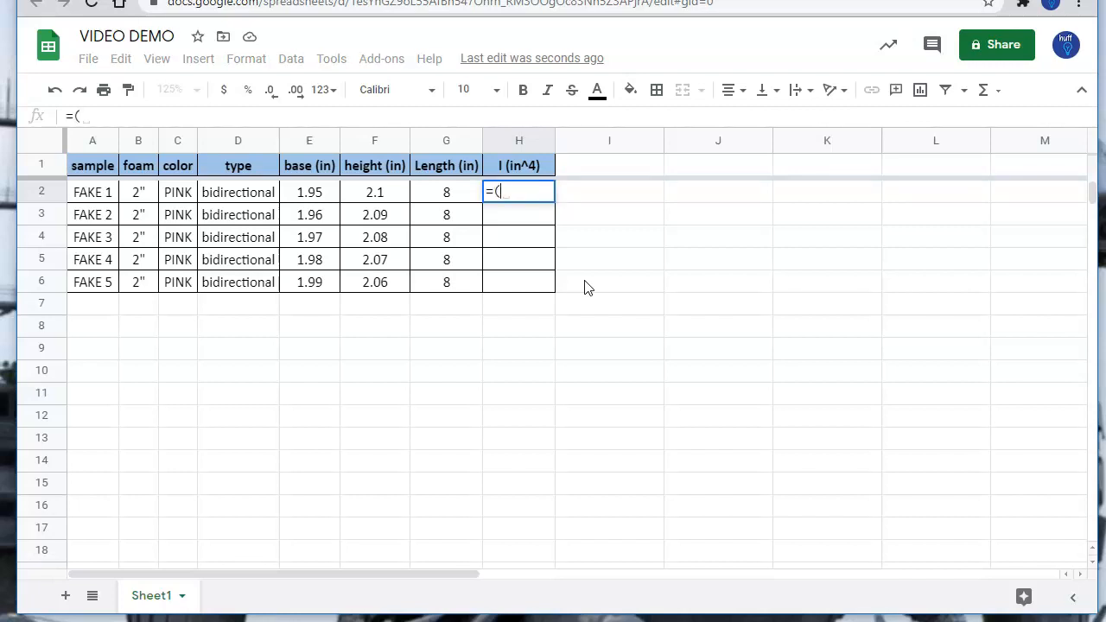
pyautogui.press('Left')
pyautogui.press('Left')
pyautogui.press('Left')
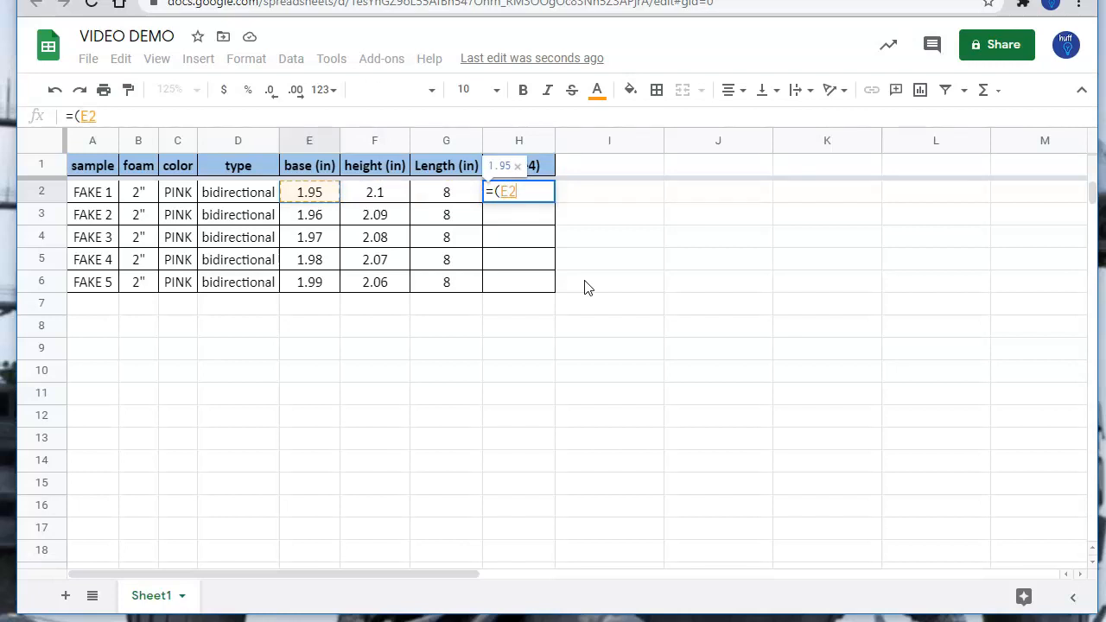
pyautogui.write('*')
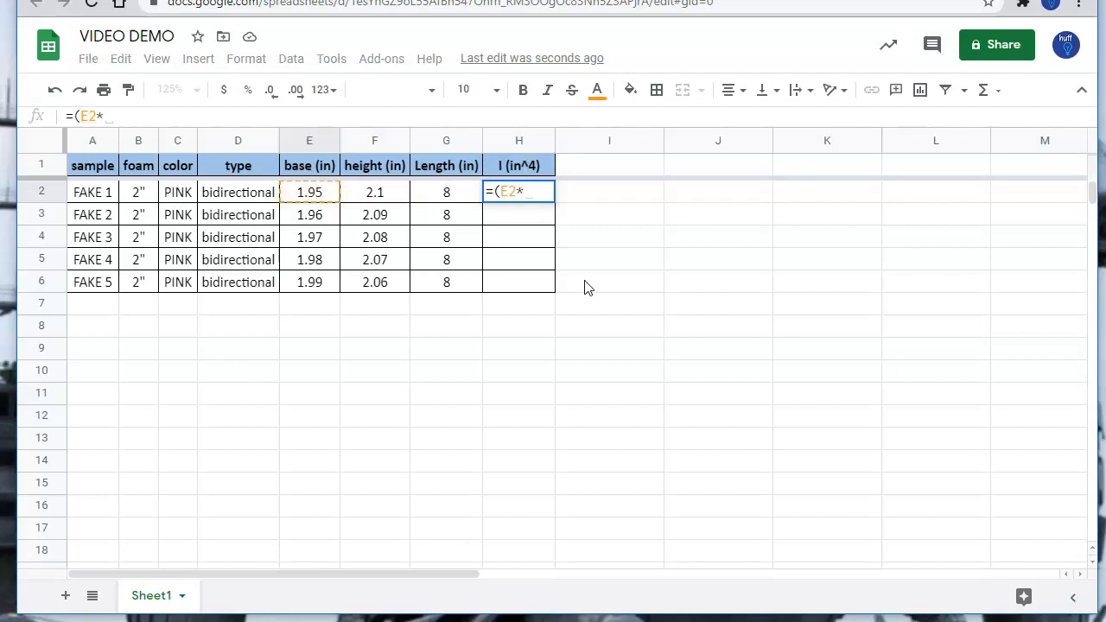
pyautogui.press('Left')
pyautogui.press('Left')
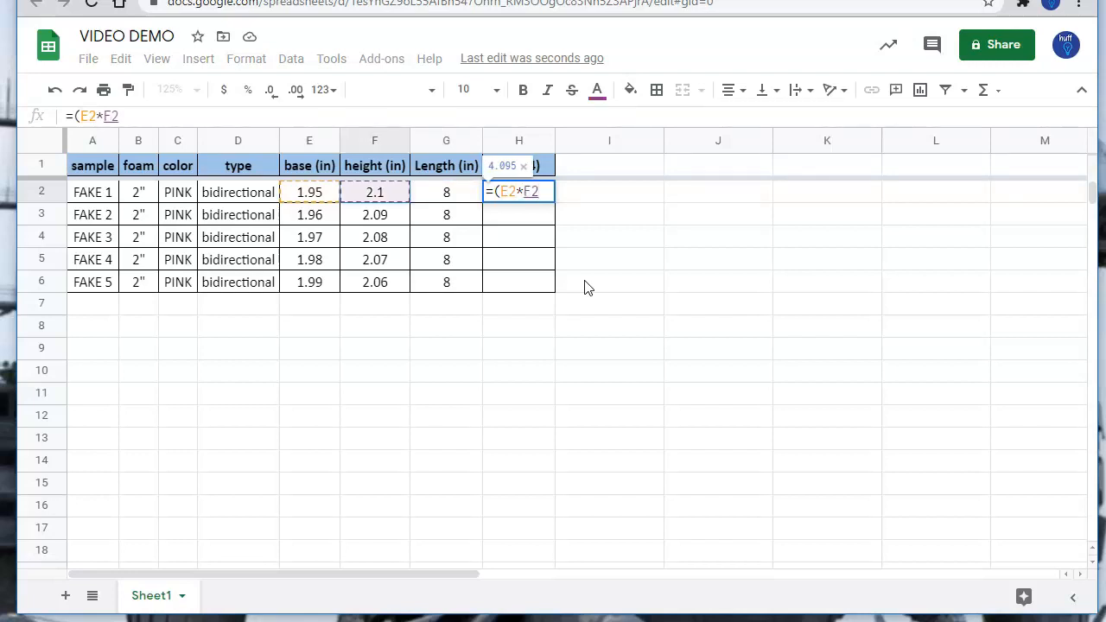
pyautogui.write('^3')
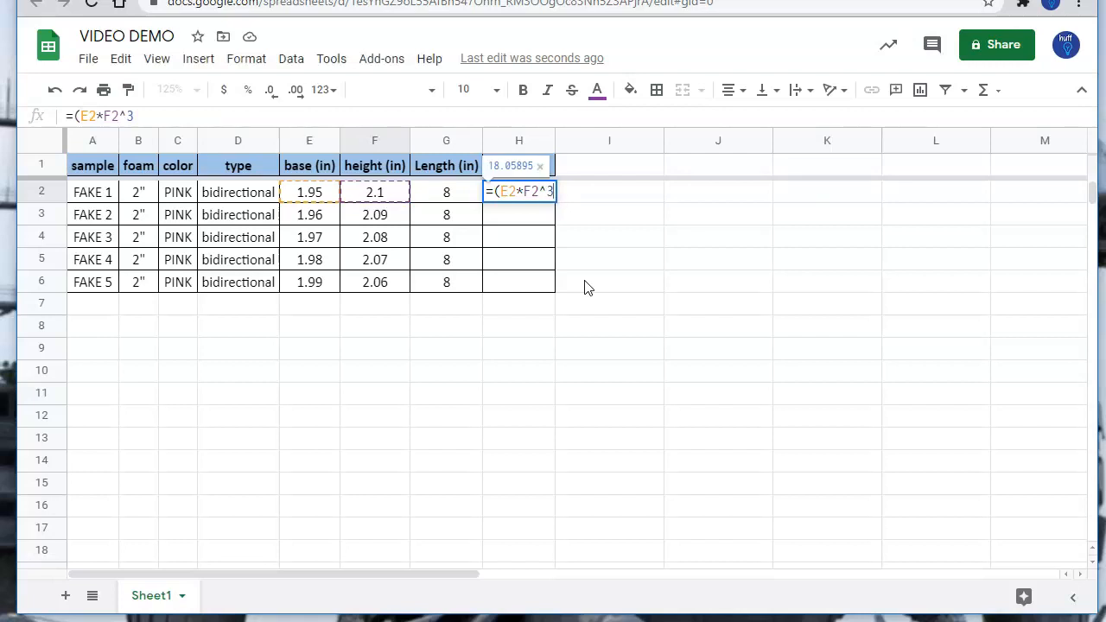
pyautogui.write(')/')
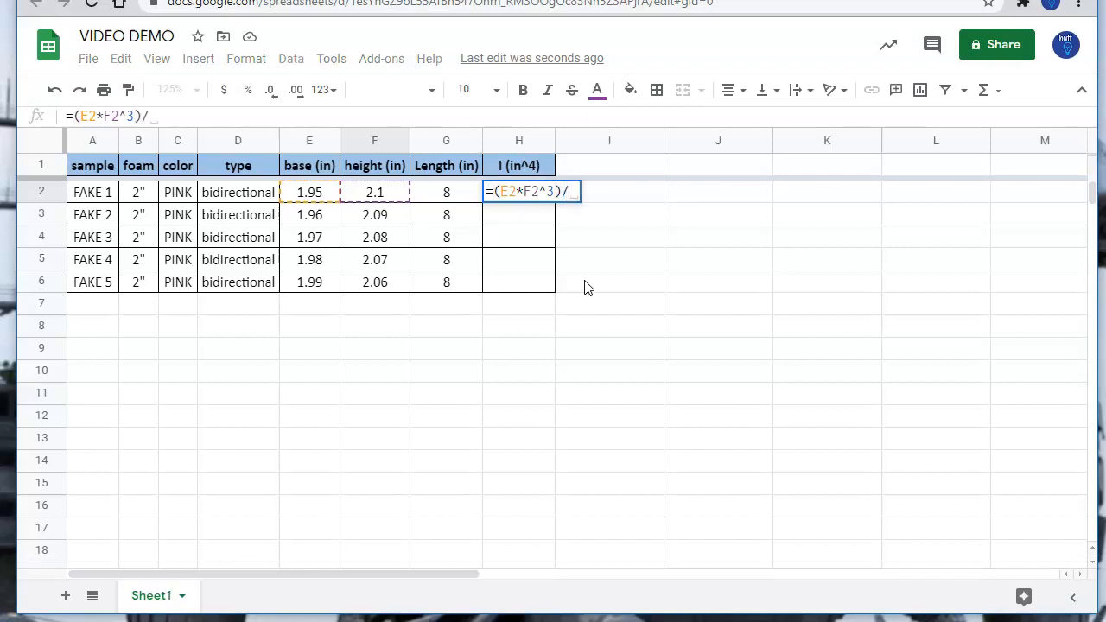
pyautogui.write('12')
pyautogui.press('Return')
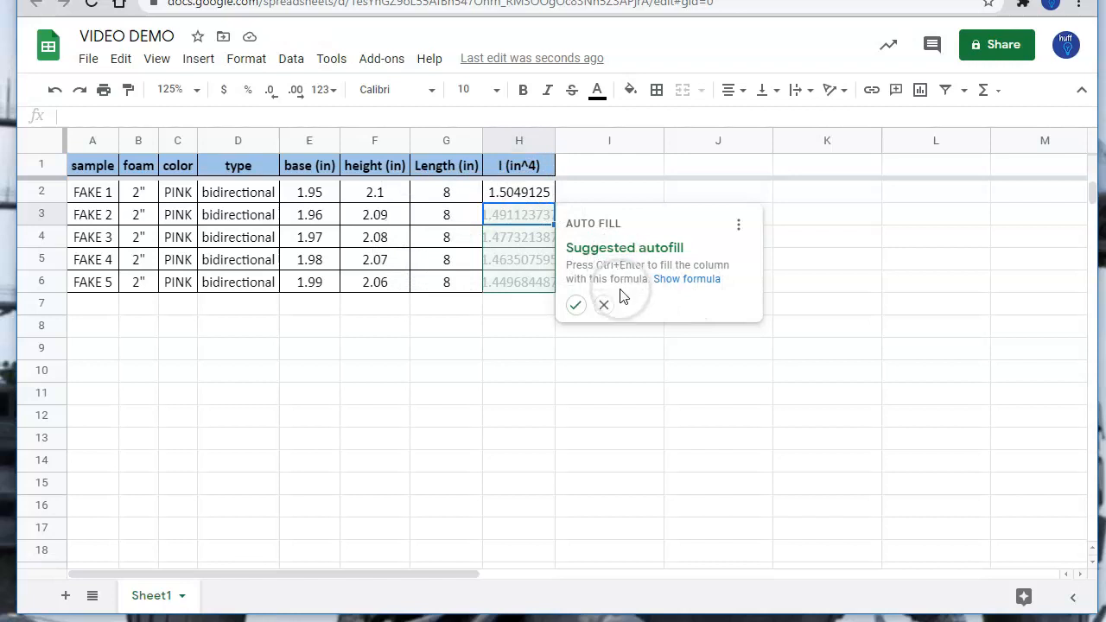
pyautogui.click(573, 307)
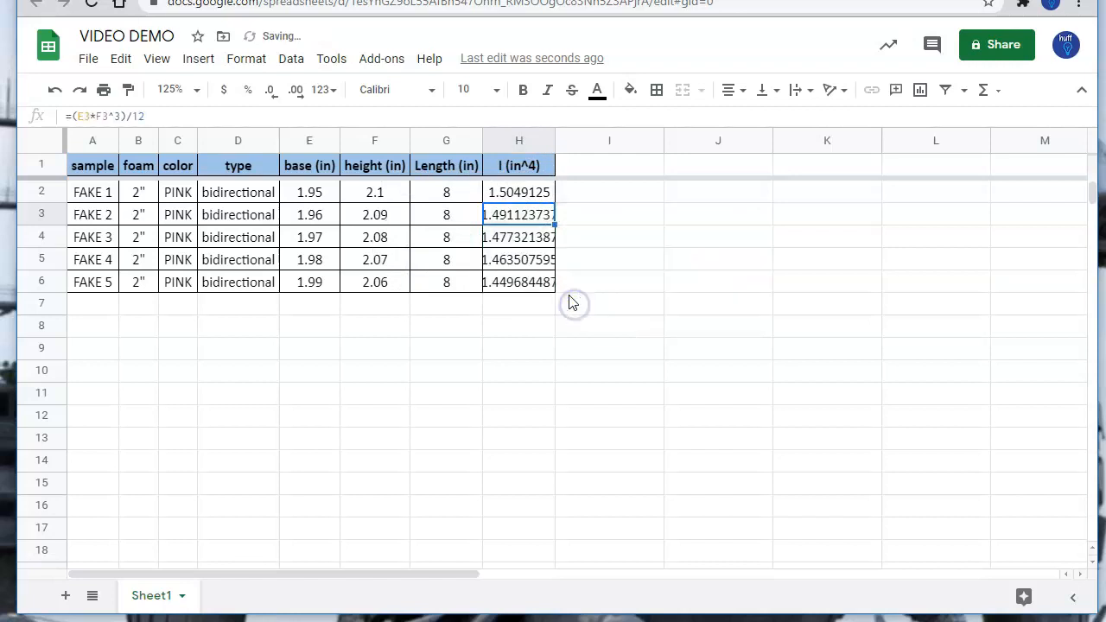
# Step: Reduce the values in H2:H6 to three decimal places
pyautogui.click(538, 191)
pyautogui.moveTo(543, 251); pyautogui.dragTo(546, 281)
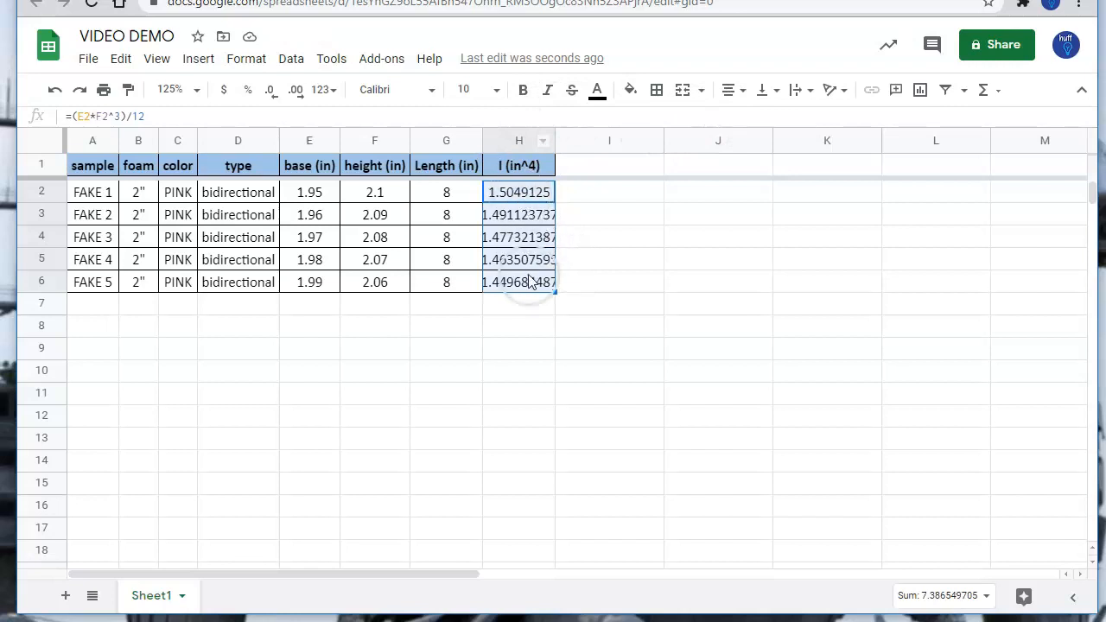
pyautogui.click(271, 94)
pyautogui.click(271, 93)
pyautogui.click(271, 93)
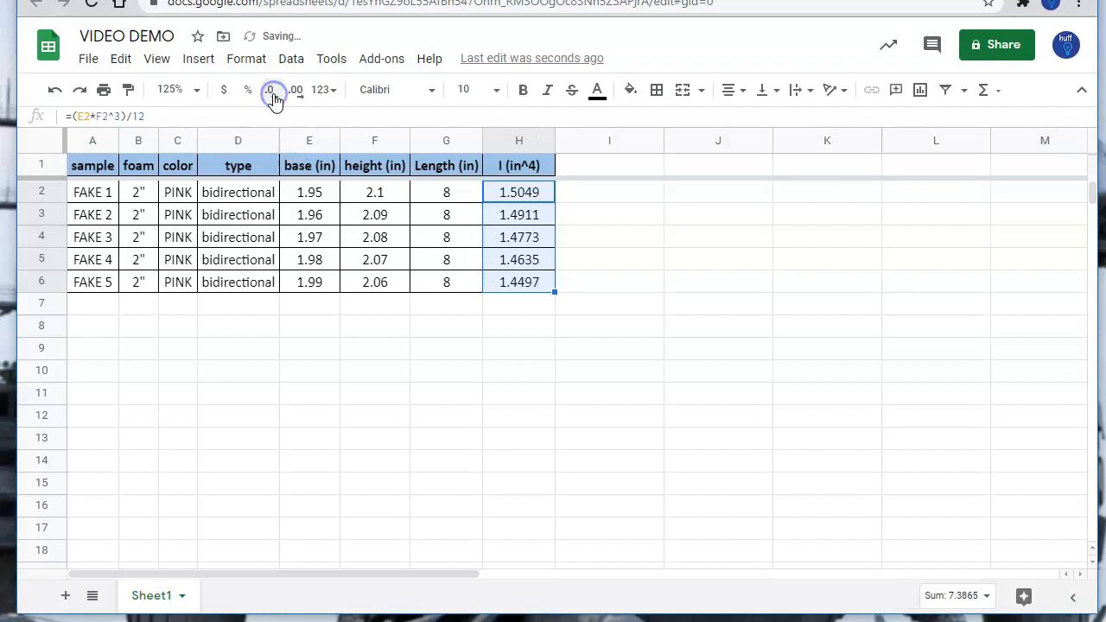
pyautogui.click(271, 93)
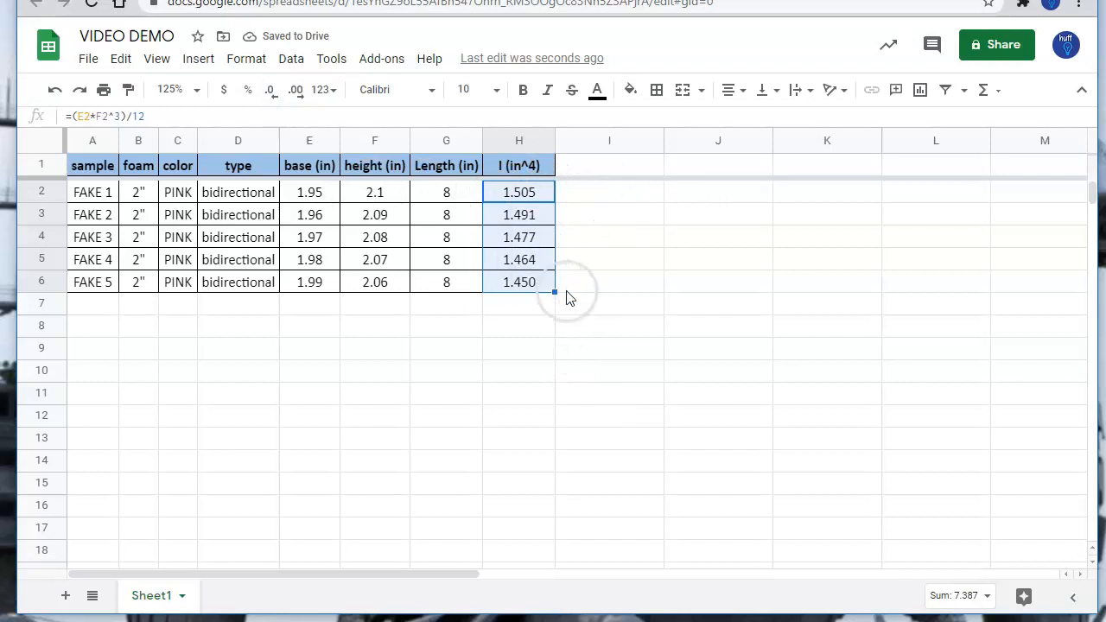
# Step: Widen the E (psi) column to about twice its width
pyautogui.click(628, 253)
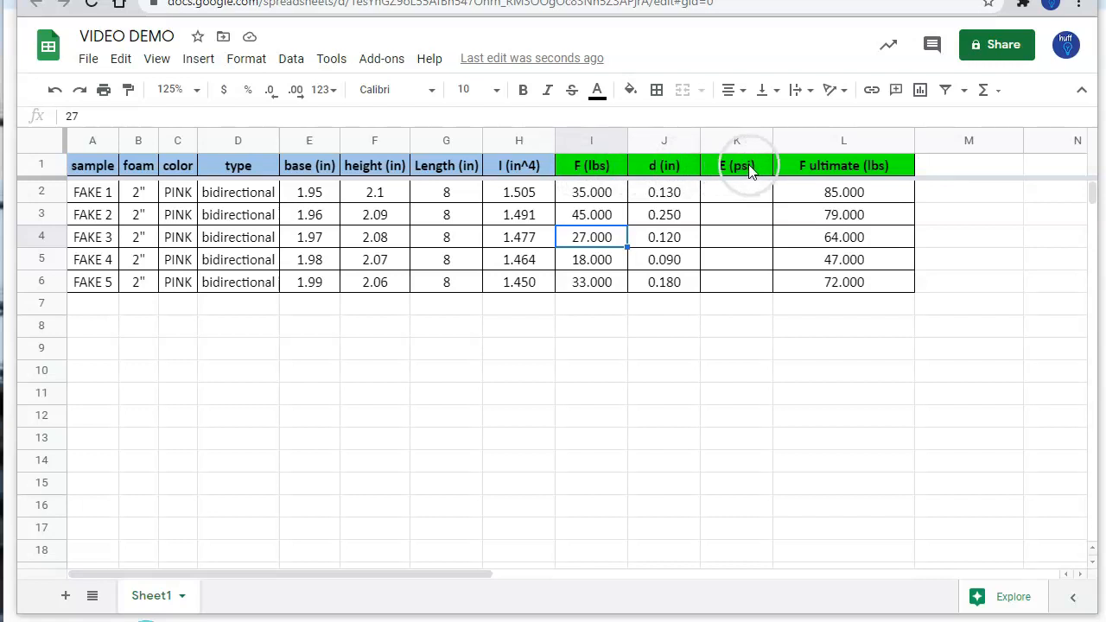
pyautogui.moveTo(772, 140); pyautogui.dragTo(834, 137)
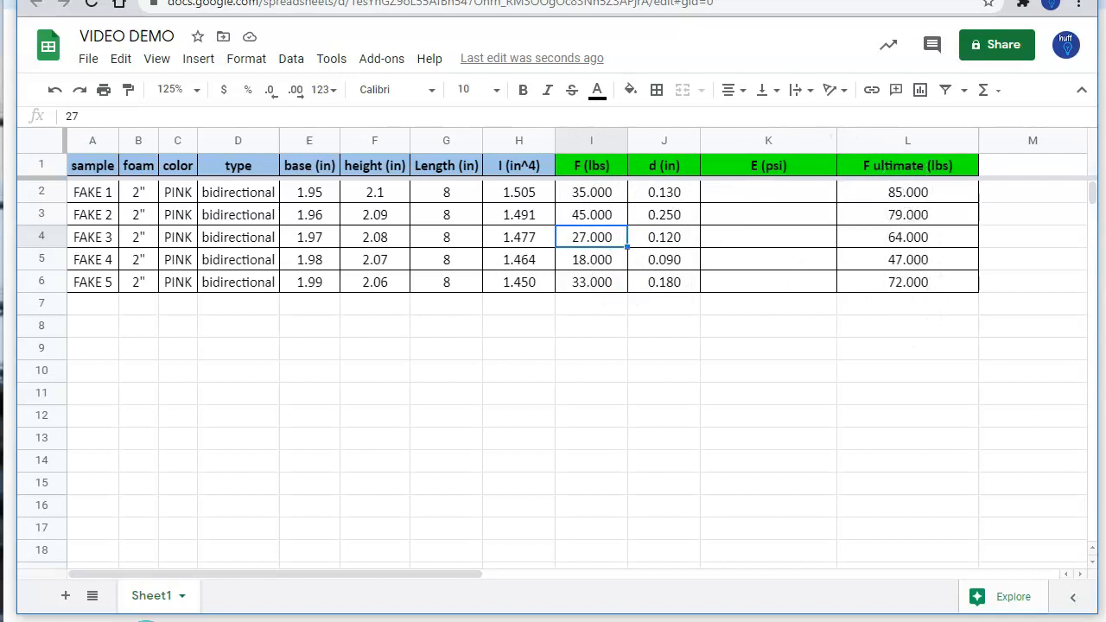
# Step: Switch to the force-time graph drawing and mark the bend at the end of the curve's straight rise with a red dot
pyautogui.hotkey('alt', 'Tab')
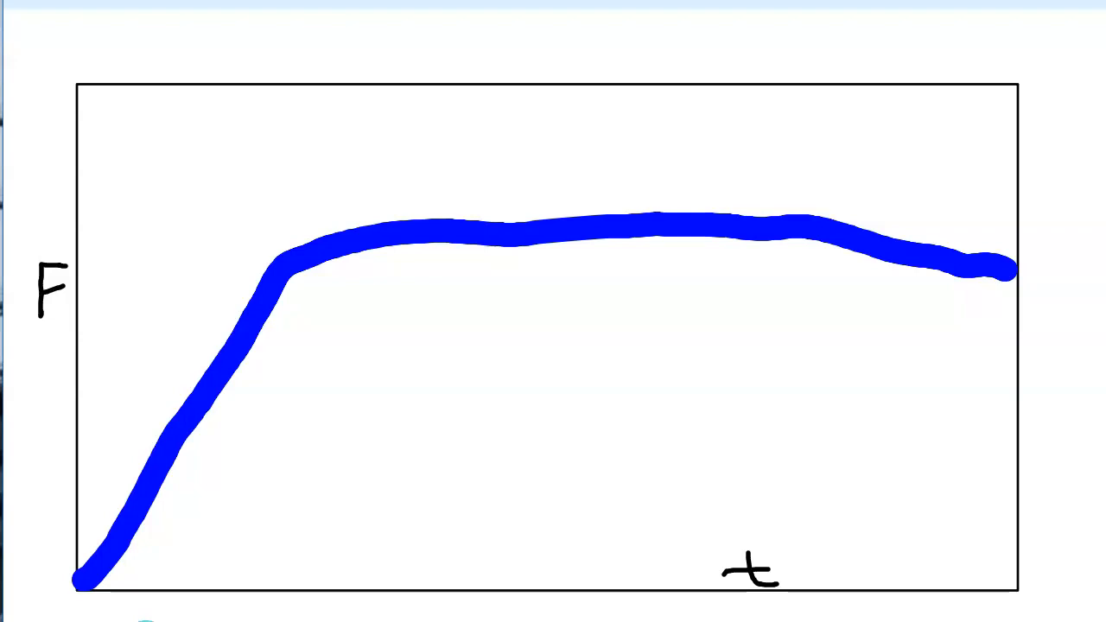
pyautogui.click(289, 264)
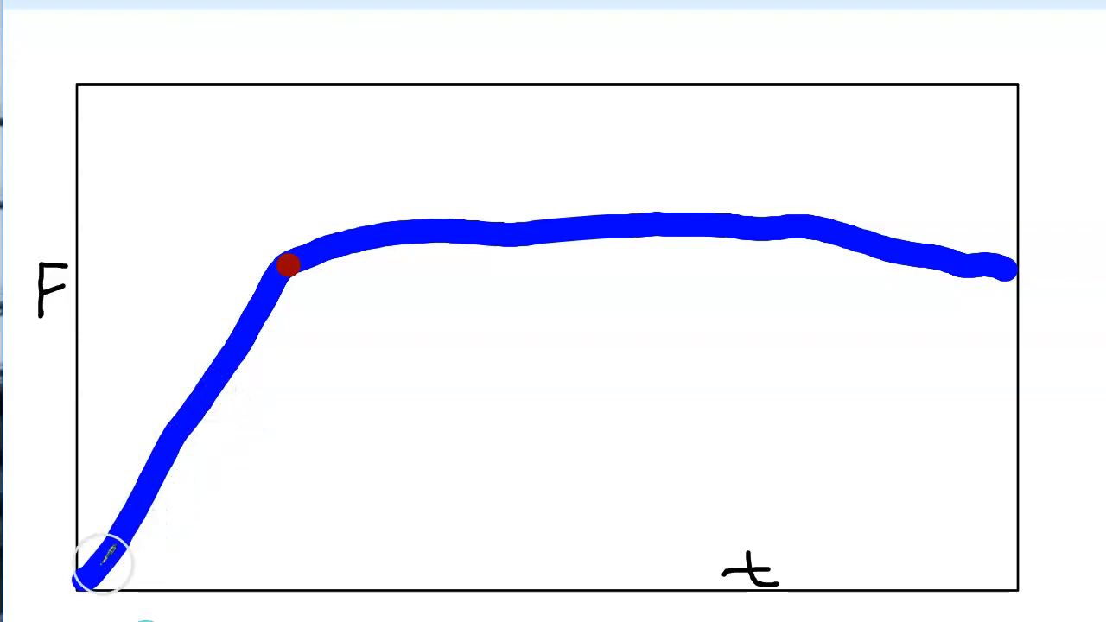
# Step: Mark five green dots along the straight rising part of the curve, from just below the red dot down towards the origin
pyautogui.click(255, 313)
pyautogui.click(216, 374)
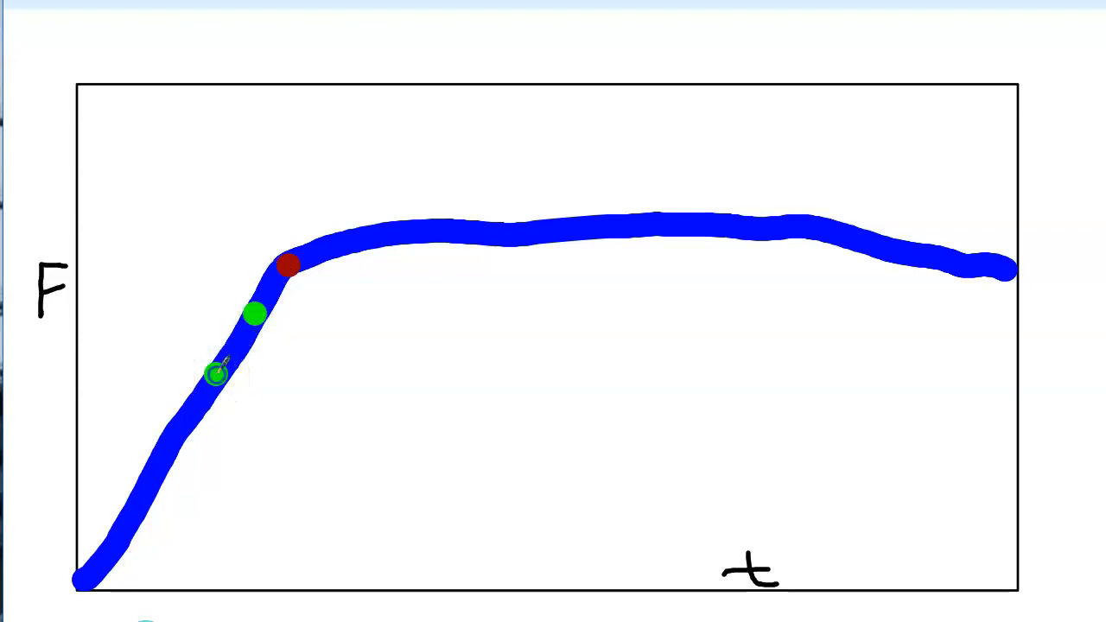
pyautogui.click(168, 440)
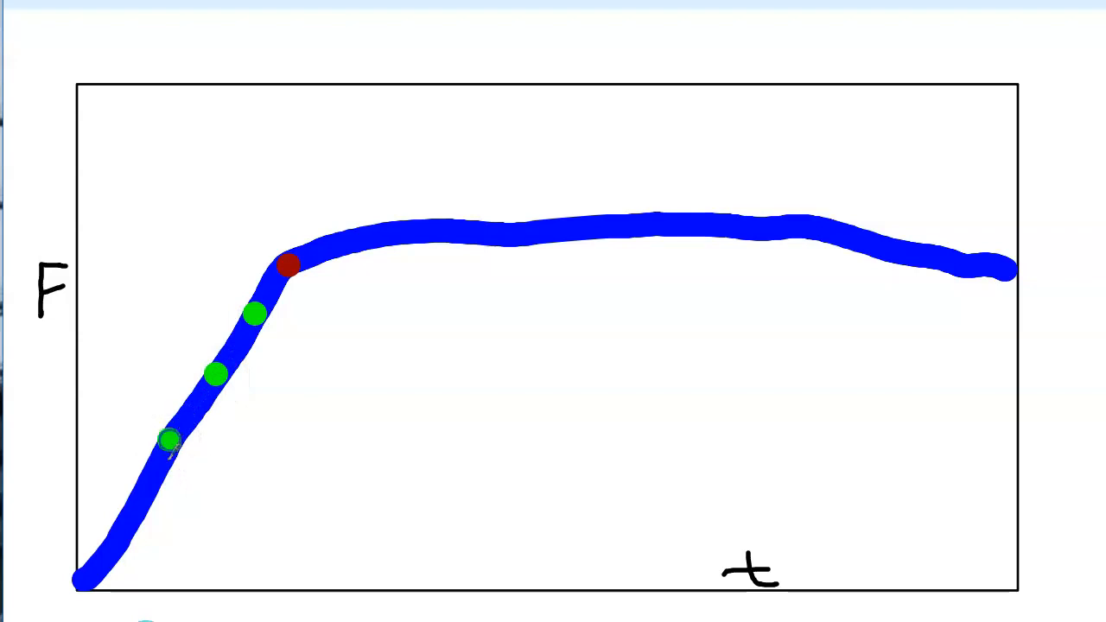
pyautogui.click(145, 491)
pyautogui.click(120, 539)
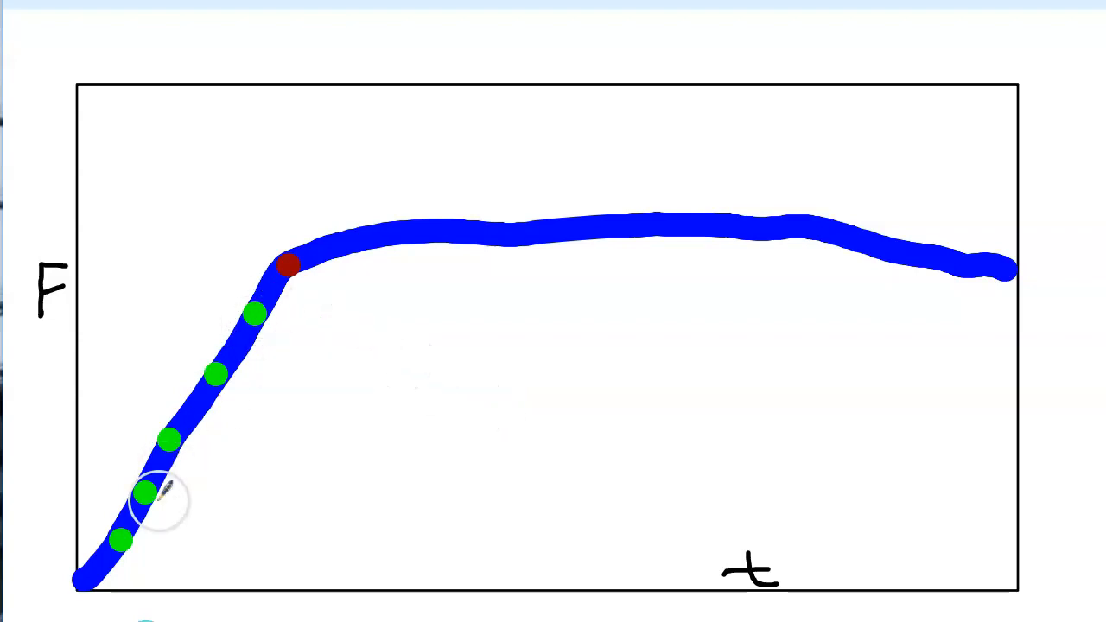
# Step: Mark a green dot over the red one at the bend and outline the curve's plateau with a translucent yellow box
pyautogui.click(286, 265)
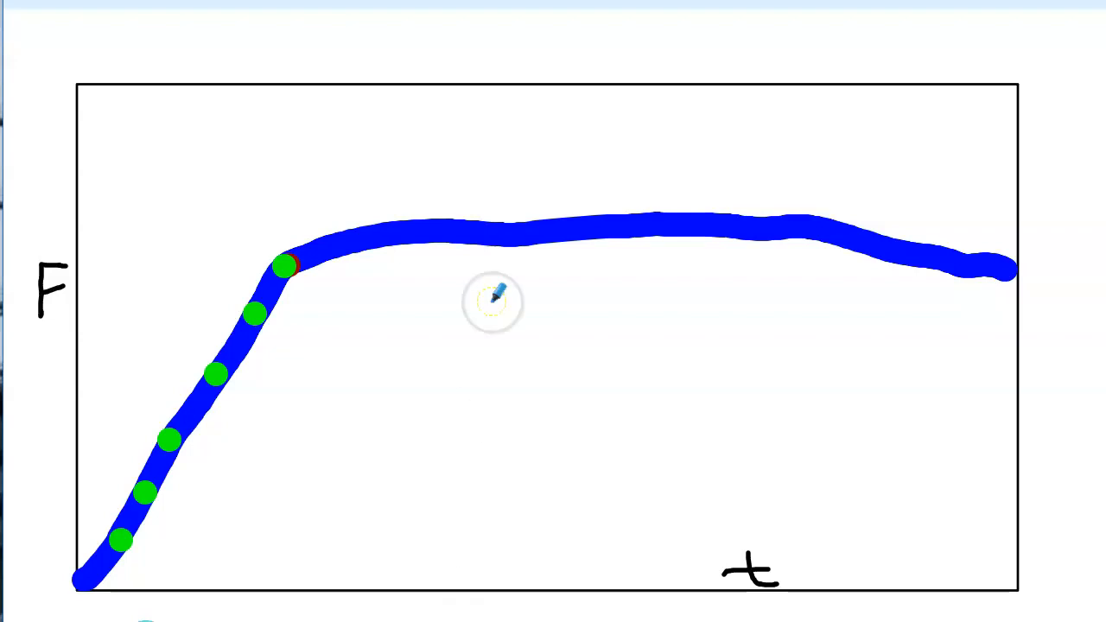
pyautogui.moveTo(377, 177)
pyautogui.mouseDown()
pyautogui.moveTo(397, 264)
pyautogui.moveTo(722, 268)
pyautogui.moveTo(844, 257)
pyautogui.moveTo(829, 175)
pyautogui.moveTo(390, 182)
pyautogui.mouseUp()
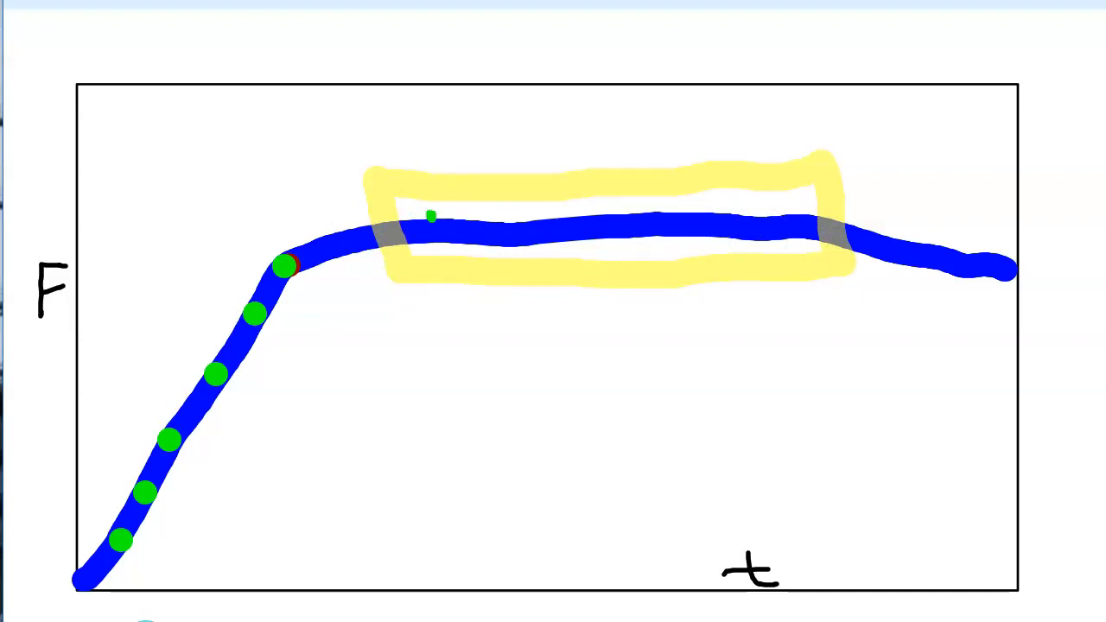
# Step: Switch back to the VIDEO DEMO spreadsheet and examine the F (lbs) and d (in) values in I2:J6
pyautogui.hotkey('alt', 'Tab')
pyautogui.hotkey('alt', 'Tab')
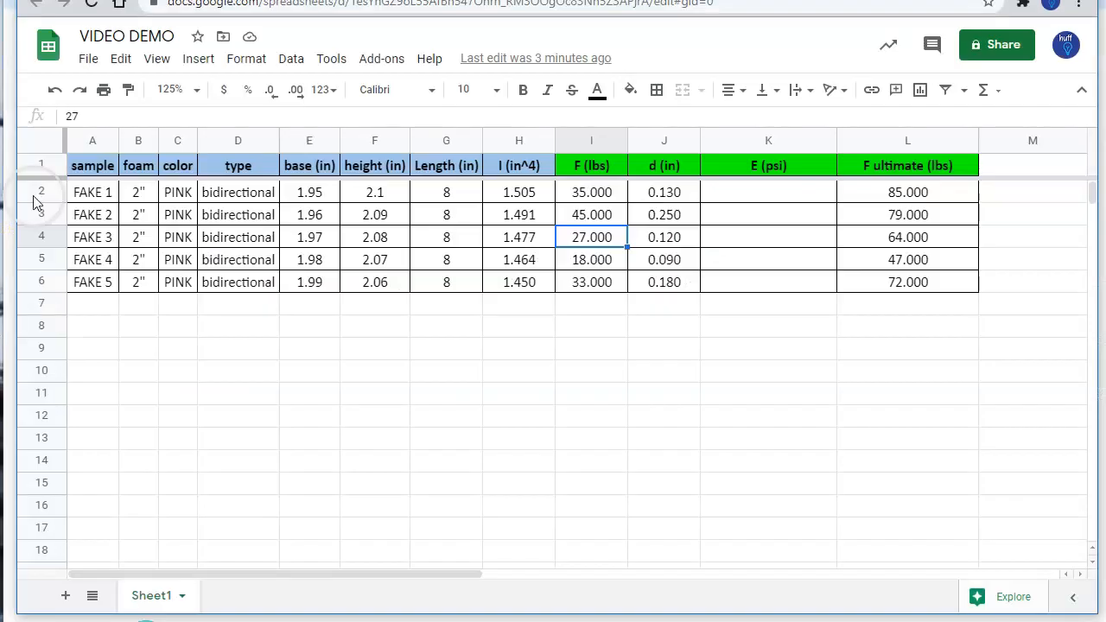
pyautogui.press('Up')
pyautogui.moveTo(596, 194); pyautogui.dragTo(597, 289)
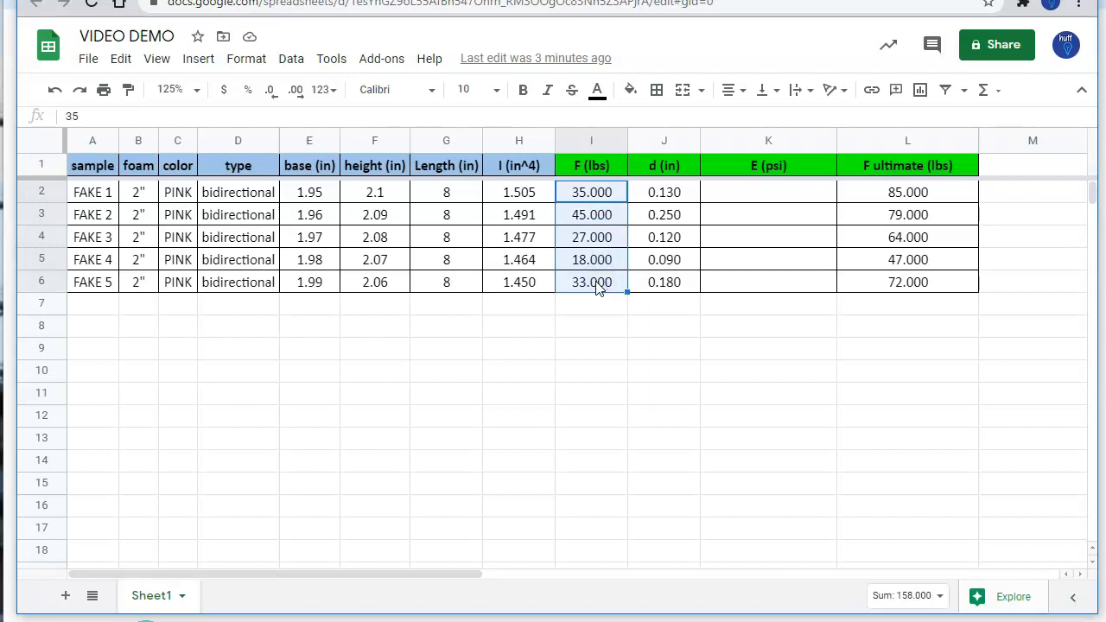
pyautogui.hotkey('shift', 'Right')
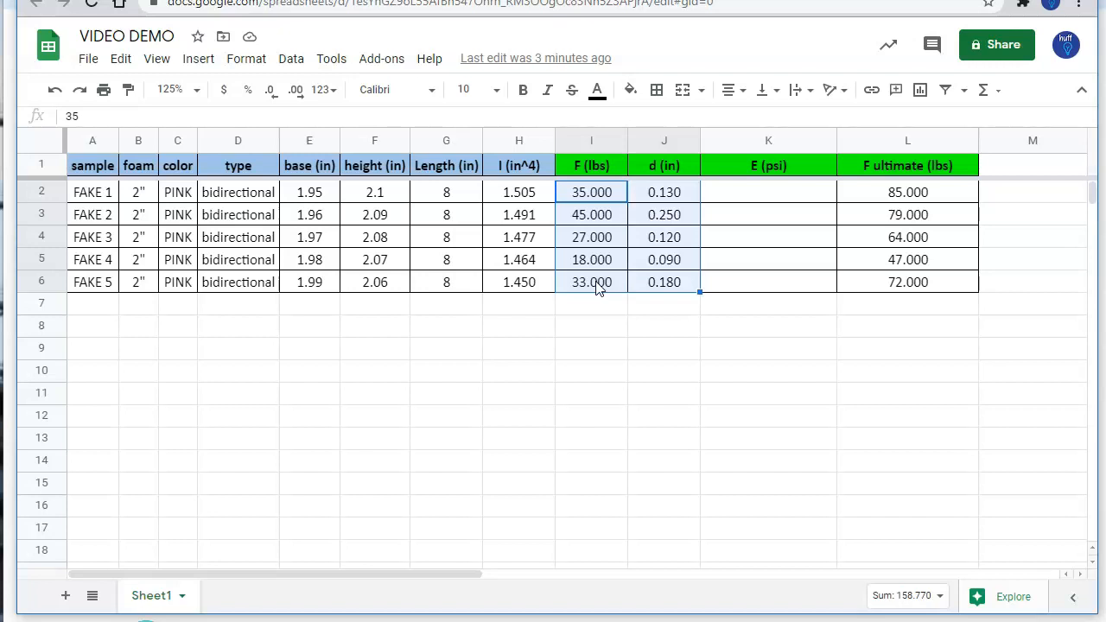
# Step: Examine the F ultimate (lbs) values of the five samples in L2:L6
pyautogui.press('Right')
pyautogui.press('Right')
pyautogui.press('Right')
pyautogui.press('Right')
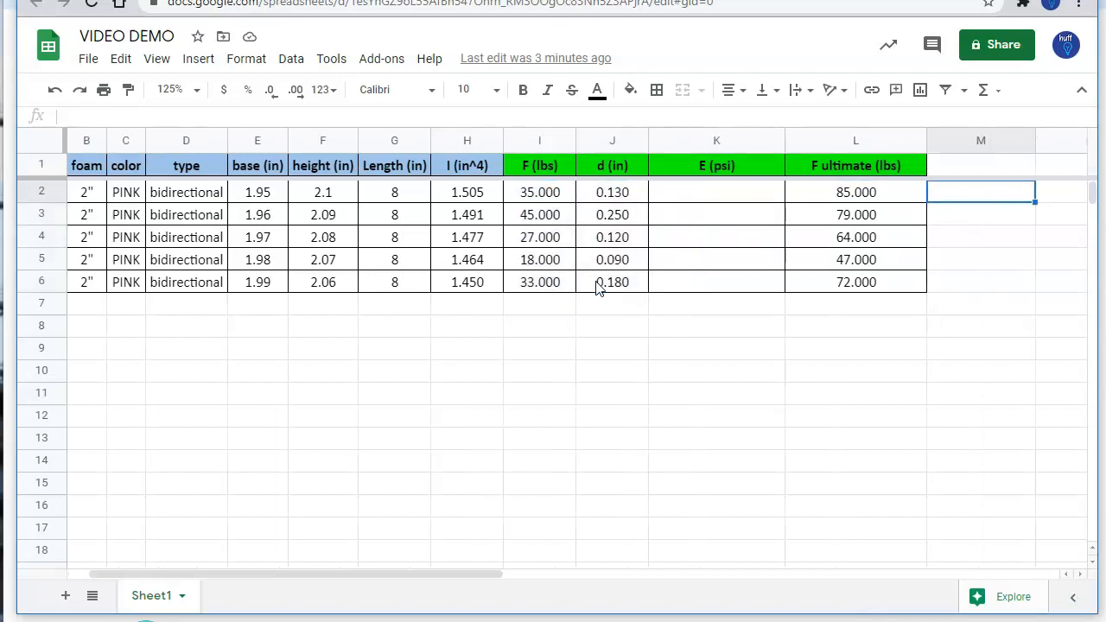
pyautogui.press('Left')
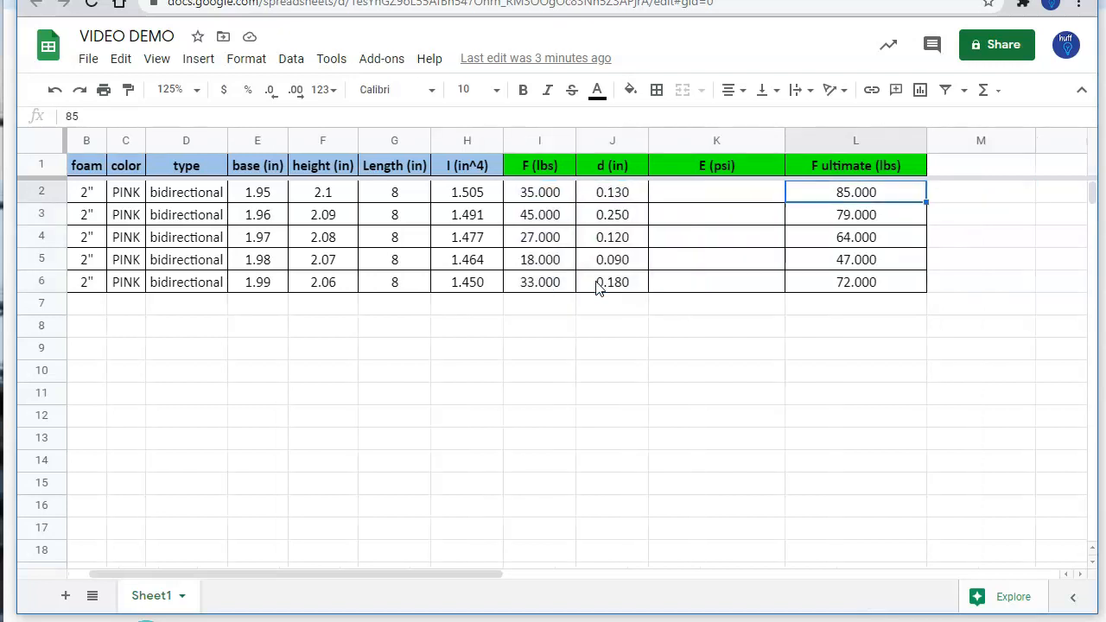
pyautogui.press('Down')
pyautogui.press('Down')
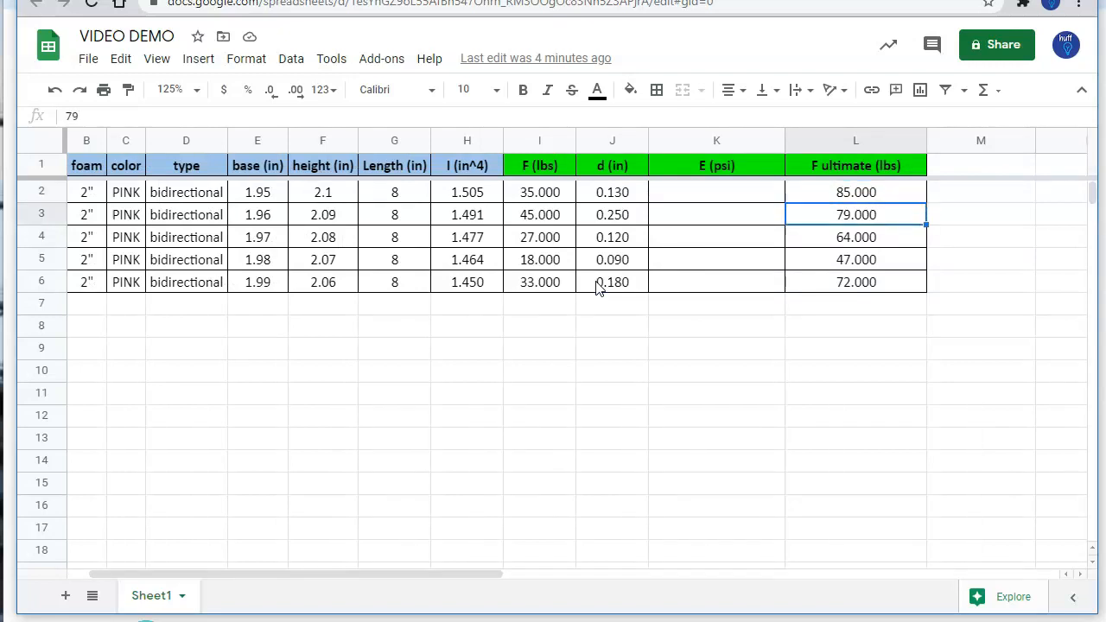
pyautogui.press('Down')
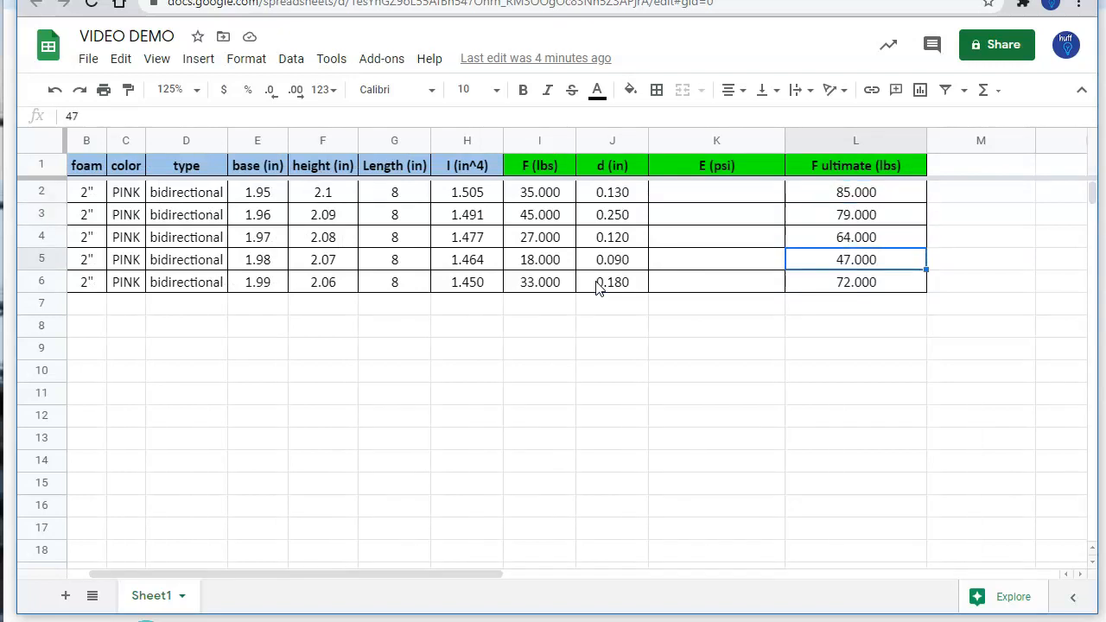
pyautogui.press('Down')
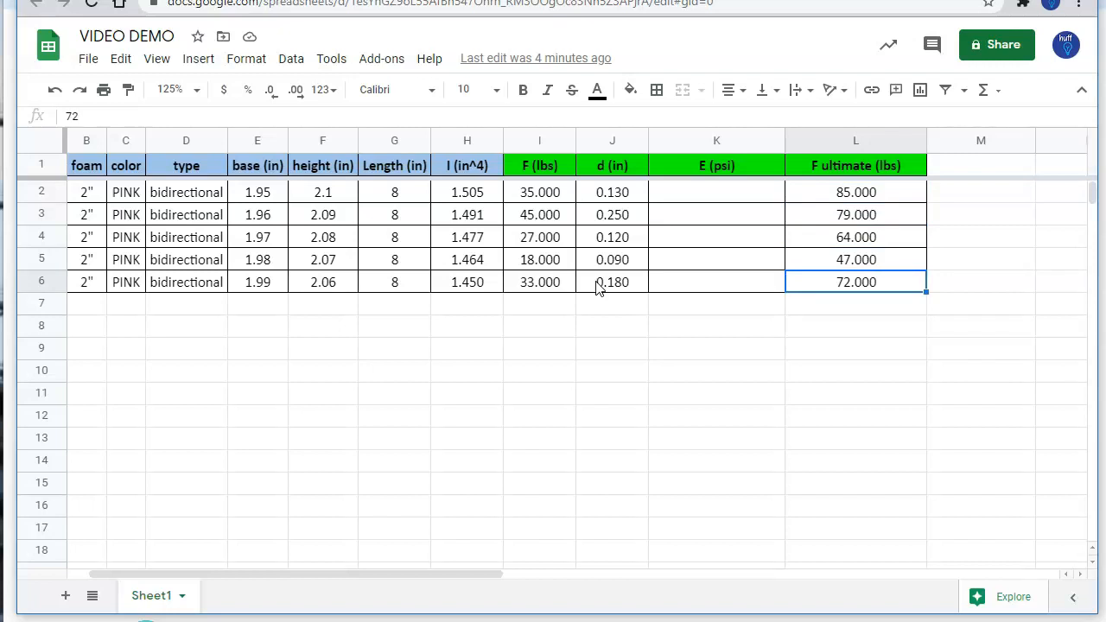
pyautogui.press('Up')
pyautogui.press('Up')
pyautogui.press('Up')
pyautogui.press('Up')
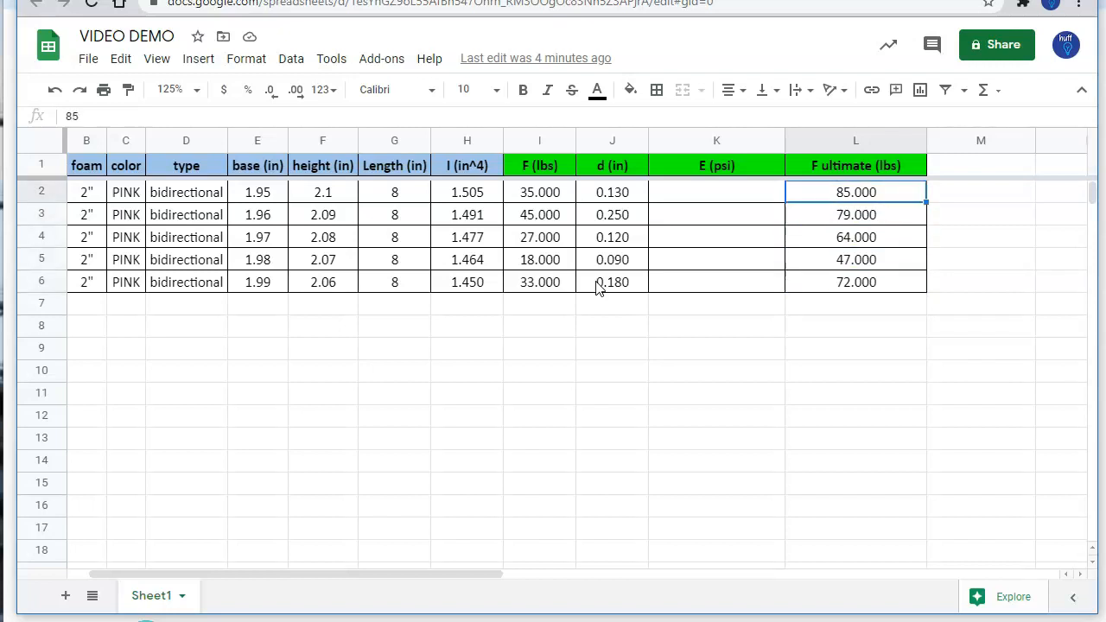
# Step: Start the E (psi) formula in K2 with force times length cubed as the numerator, =(I2*G2^3)
pyautogui.press('Left')
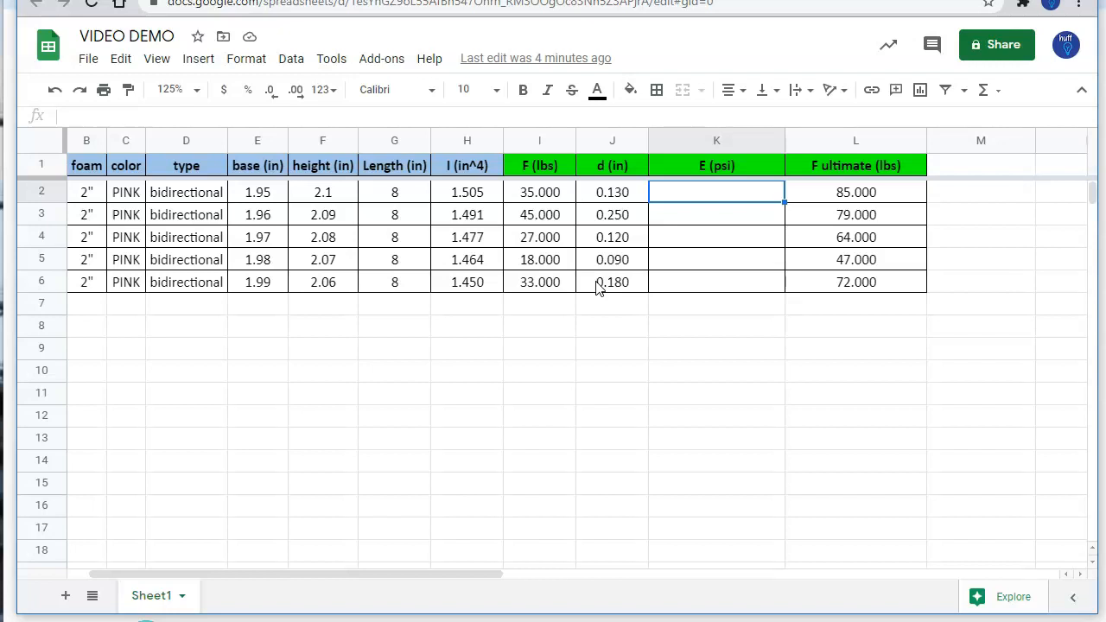
pyautogui.write('=(')
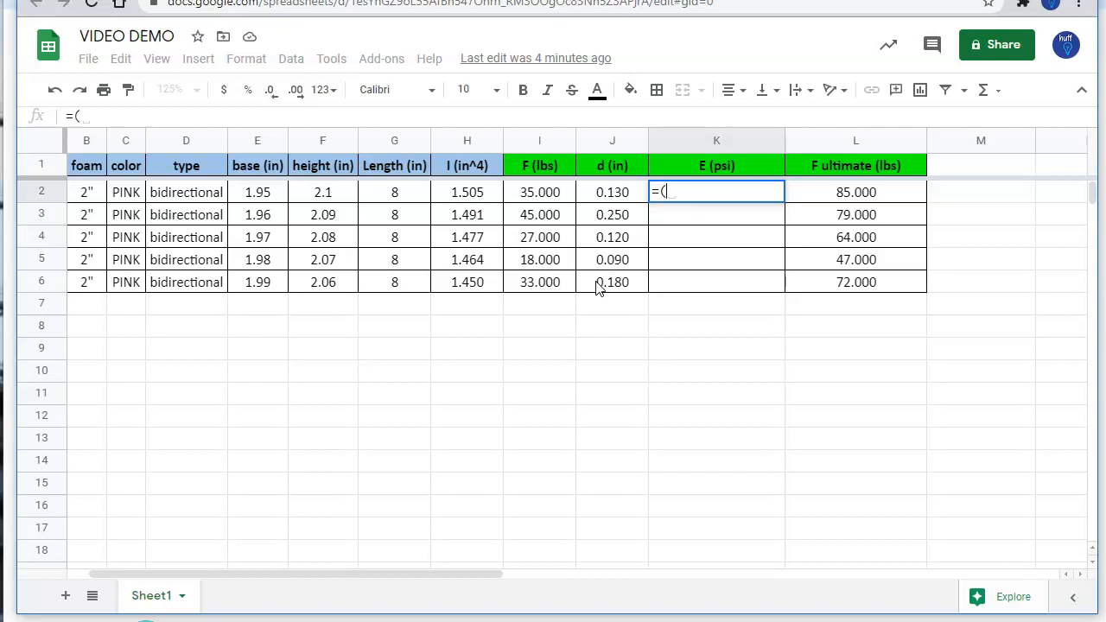
pyautogui.write('I2')
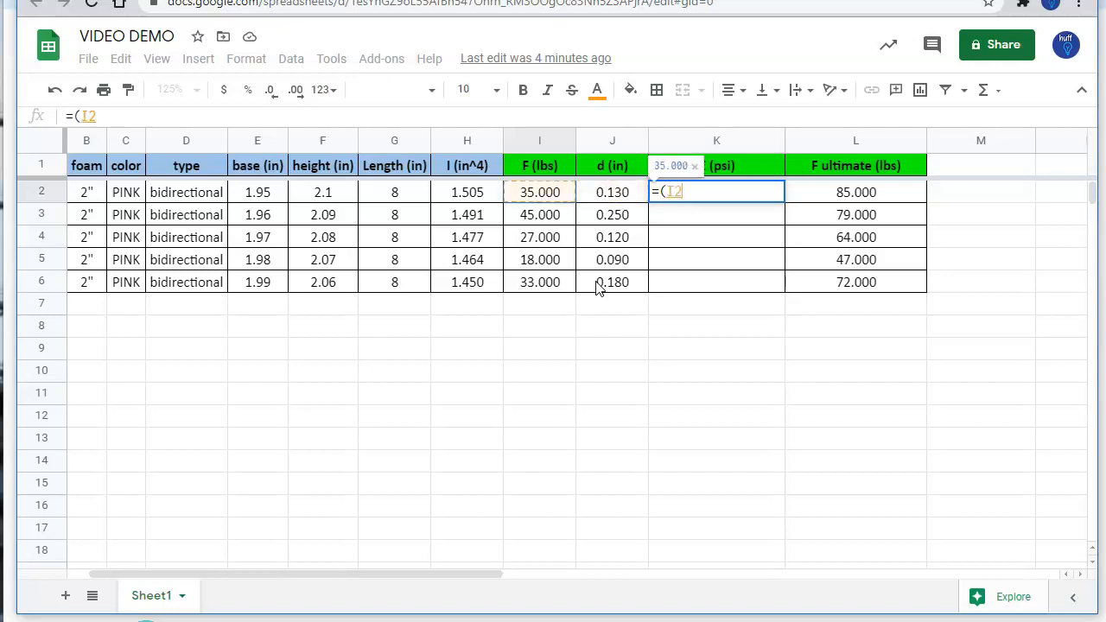
pyautogui.write('*')
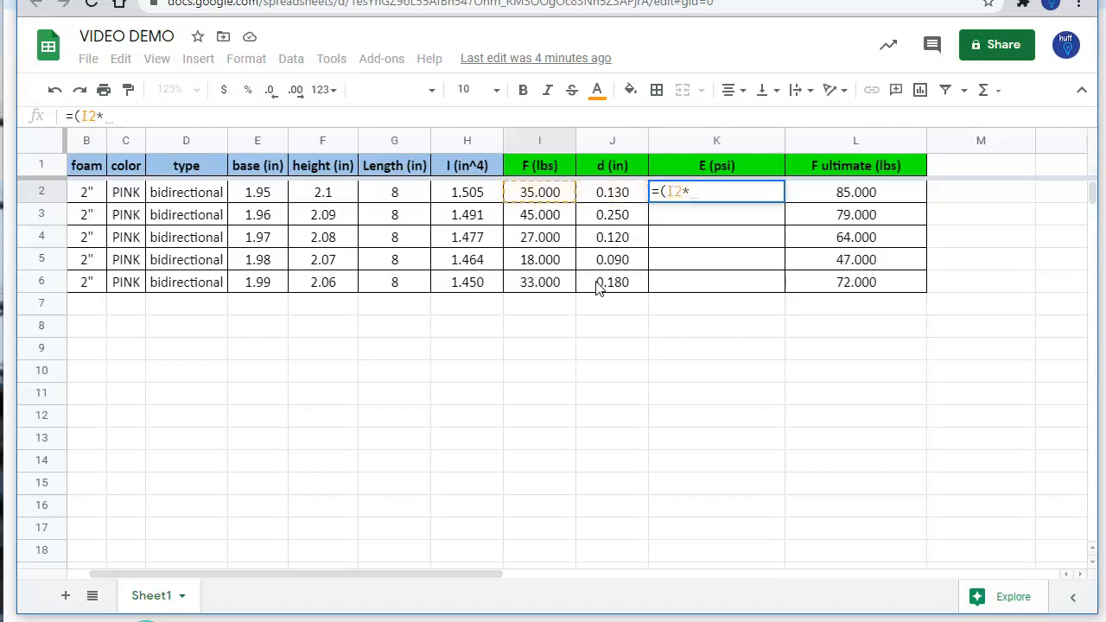
pyautogui.press('Left')
pyautogui.press('Left')
pyautogui.press('Left')
pyautogui.press('Left')
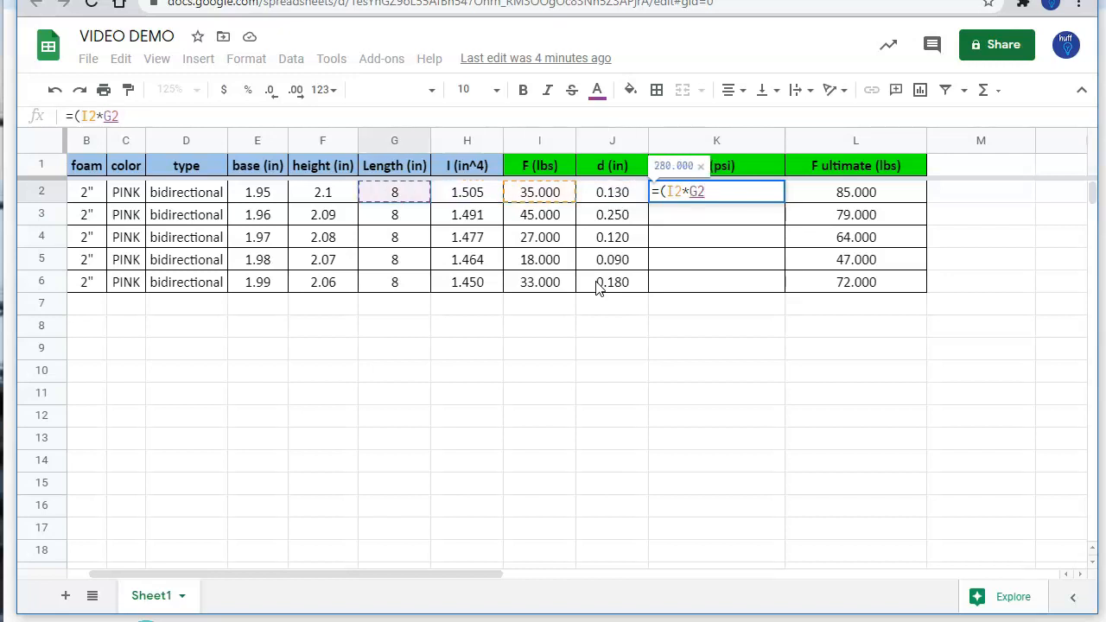
pyautogui.write('^')
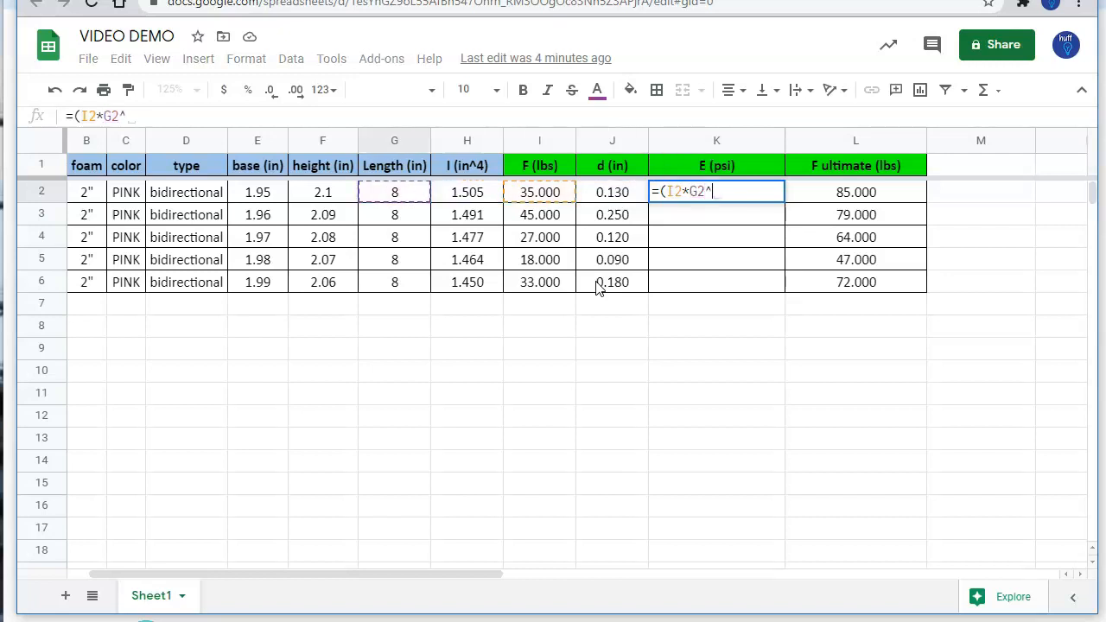
pyautogui.write('3)')
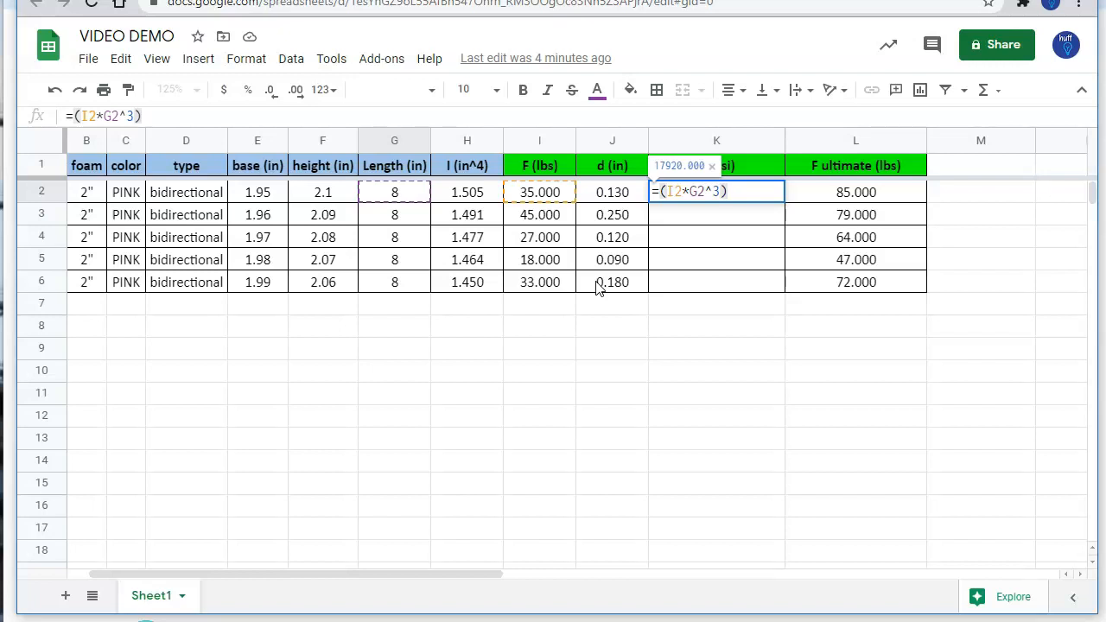
# Step: Complete the K2 formula by dividing by (48*J2*H2), and accept the suggested autofill for K3:K6
pyautogui.write('/(')
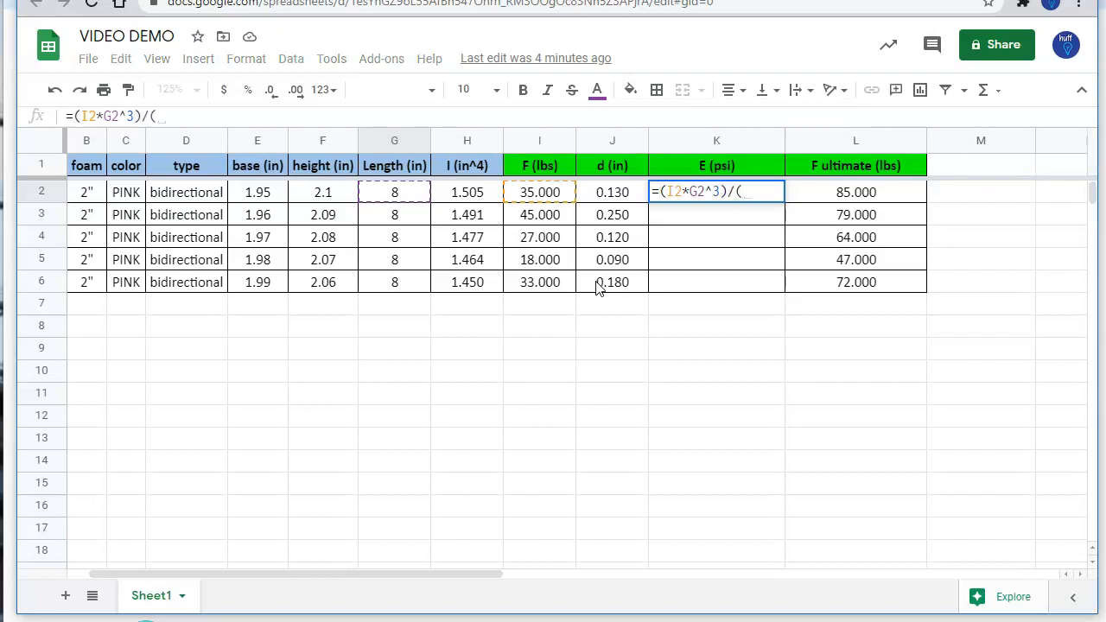
pyautogui.write('48*J2')
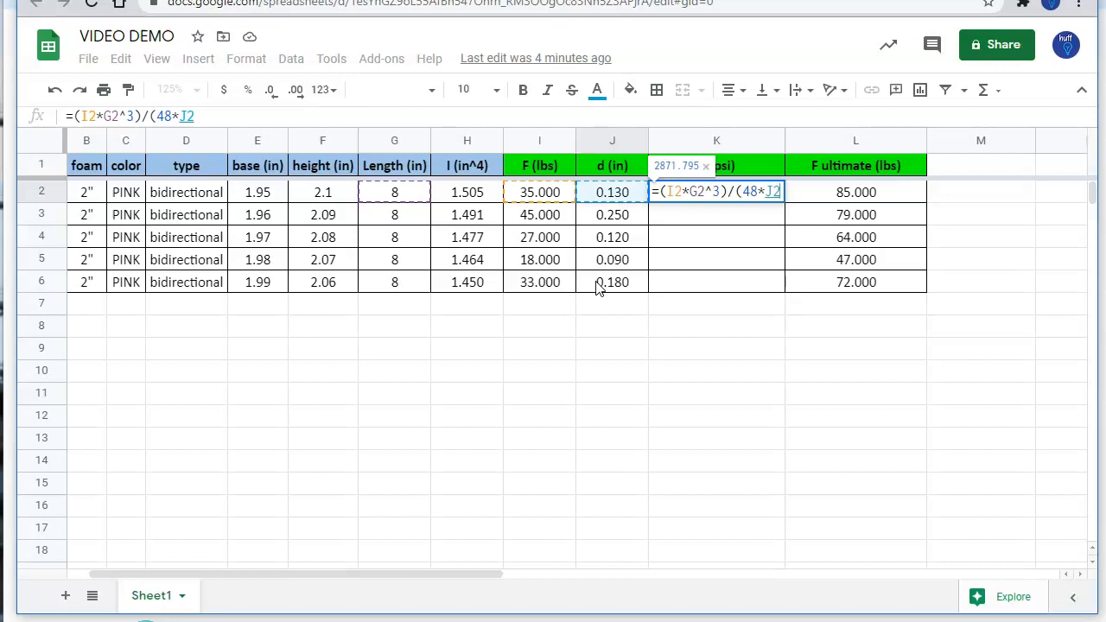
pyautogui.write('*')
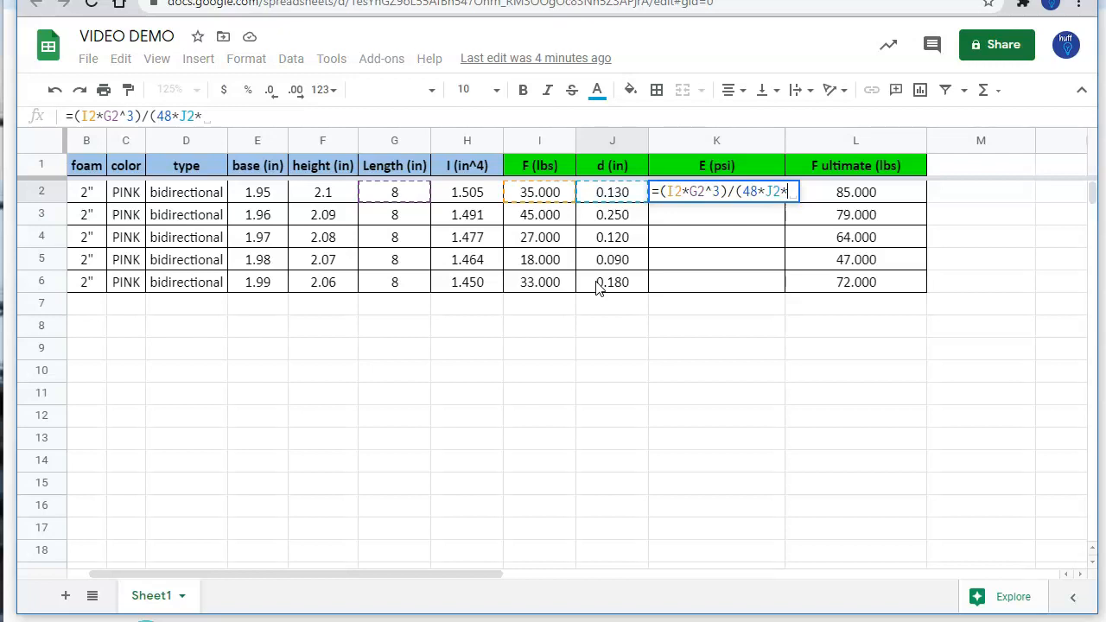
pyautogui.write('H2')
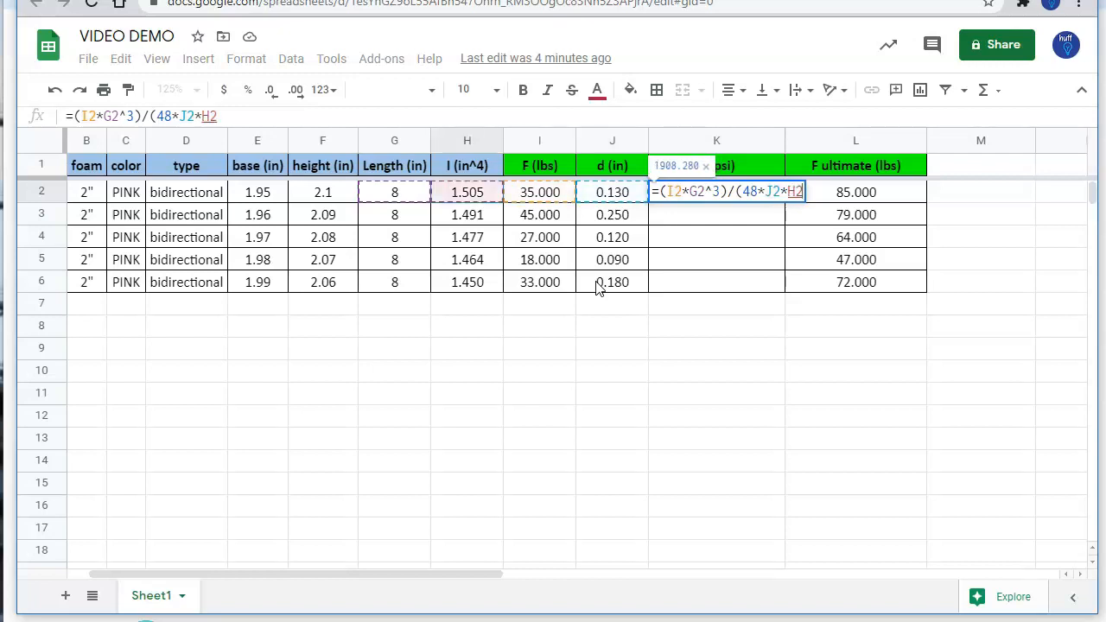
pyautogui.write(')')
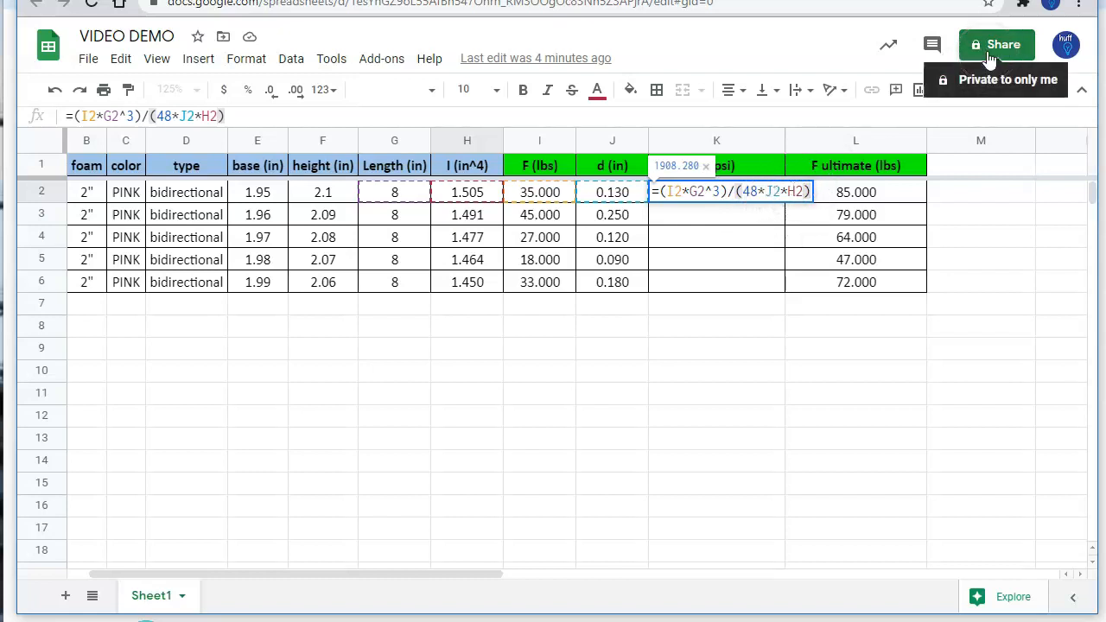
pyautogui.press('Return')
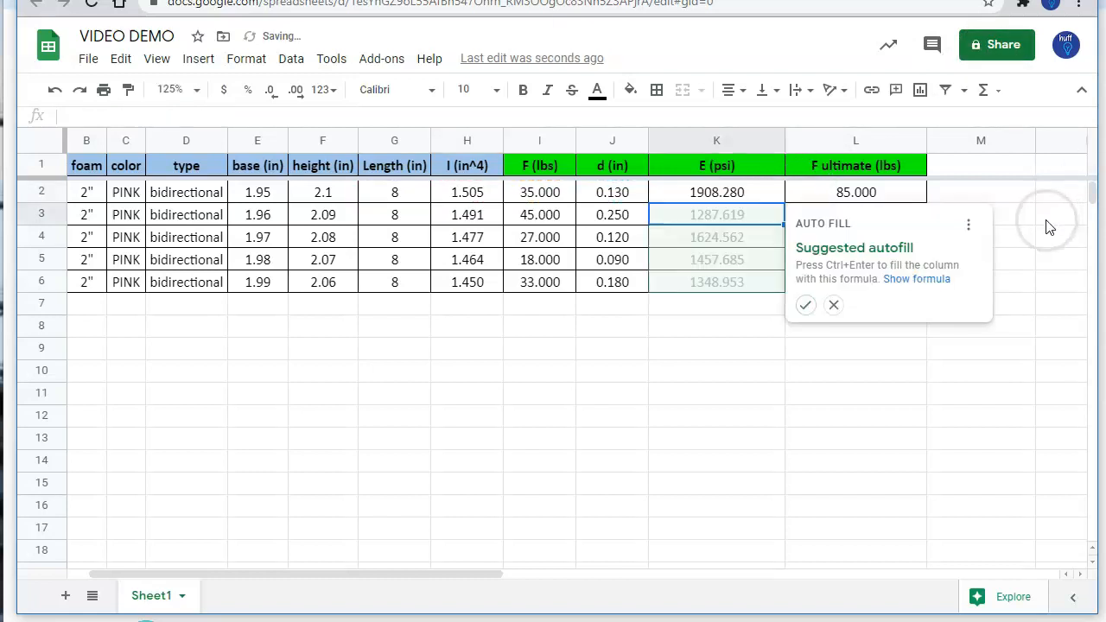
pyautogui.click(806, 307)
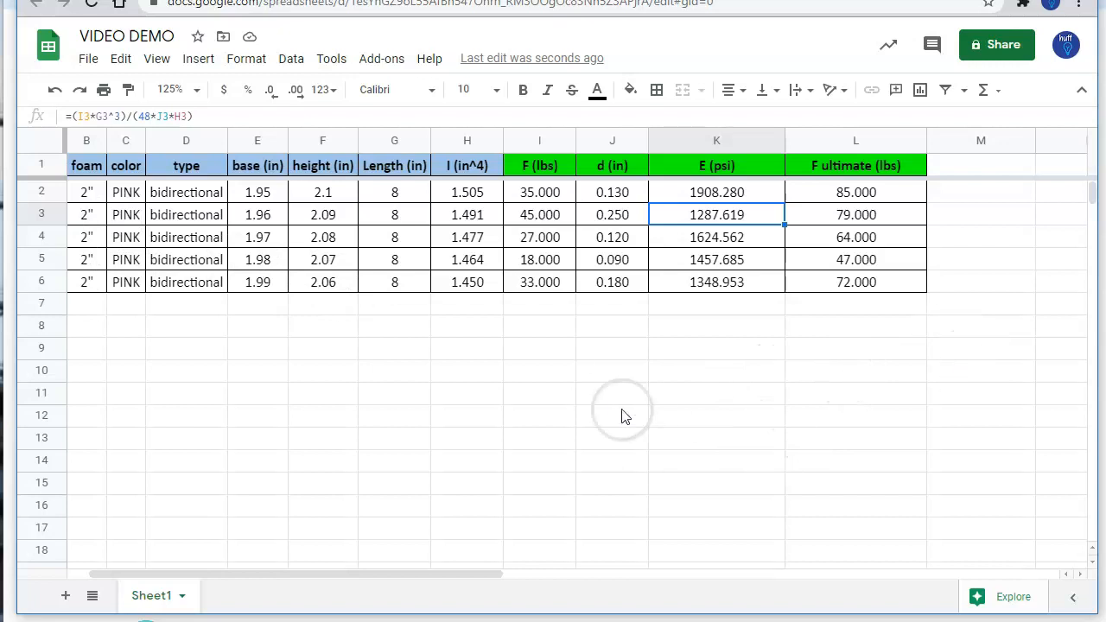
# Step: Calculate the average of the E (psi) values K2:K6 in cell K12, and clear that cell again
pyautogui.click(703, 419)
pyautogui.write('=average(')
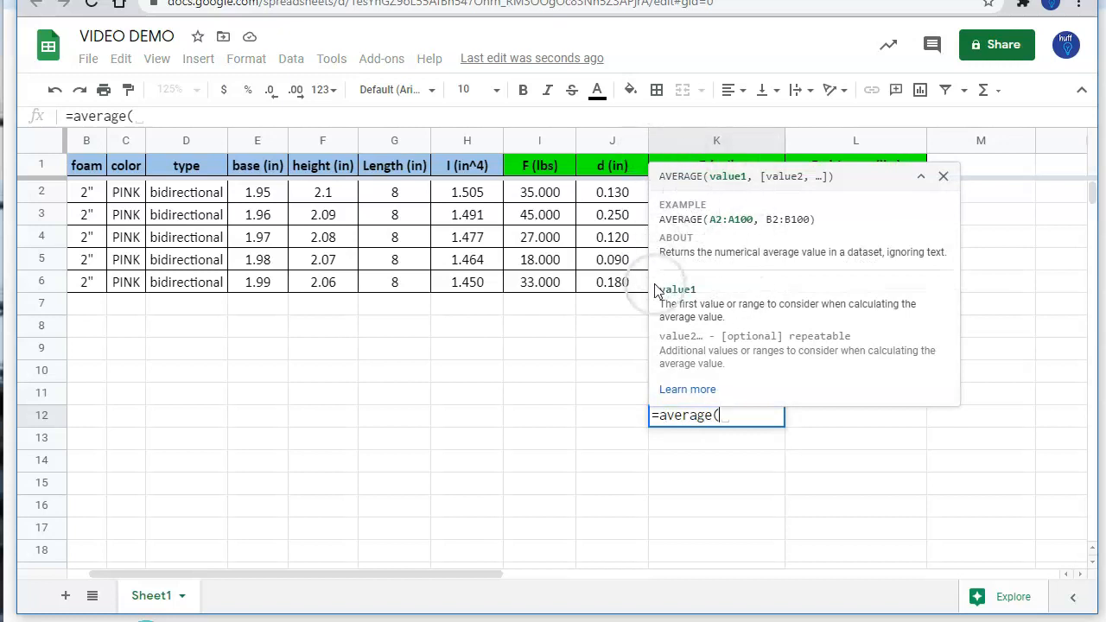
pyautogui.press('Up')
pyautogui.press('Up')
pyautogui.press('Up')
pyautogui.press('Up')
pyautogui.press('Up')
pyautogui.press('Up')
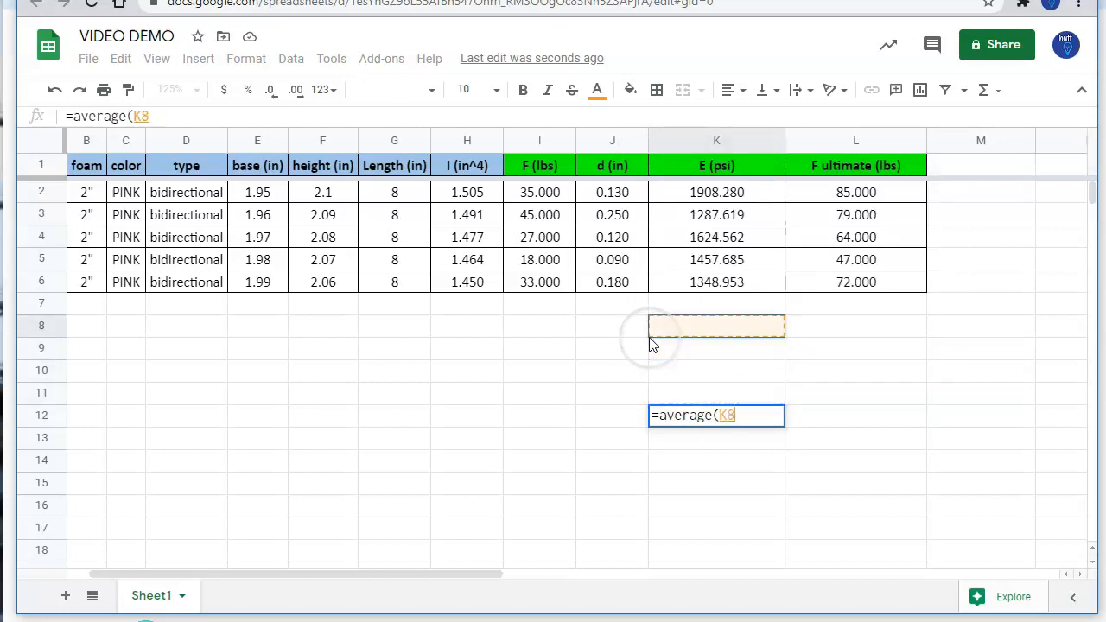
pyautogui.hotkey('shift', 'Up')
pyautogui.hotkey('shift', 'Up')
pyautogui.hotkey('shift', 'Up')
pyautogui.hotkey('shift', 'Up')
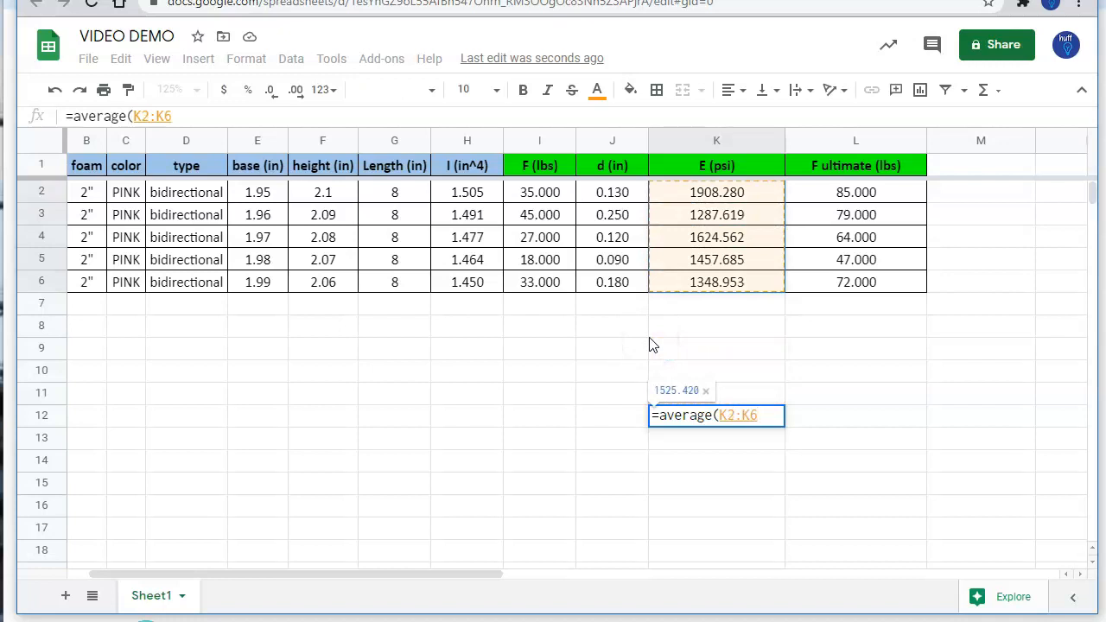
pyautogui.press('Return')
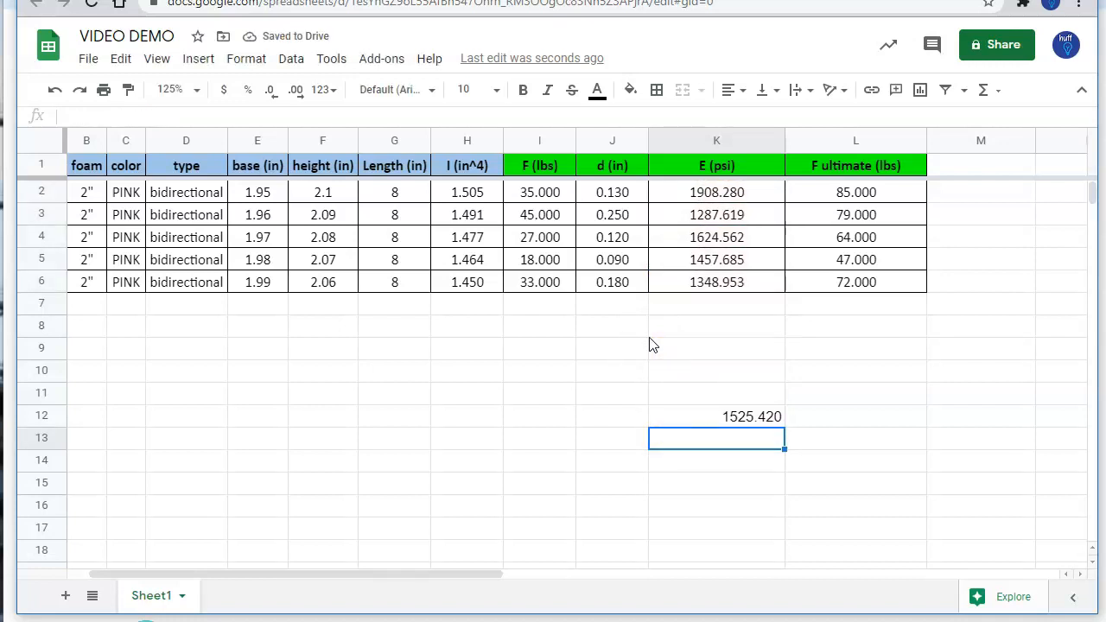
pyautogui.press('Up')
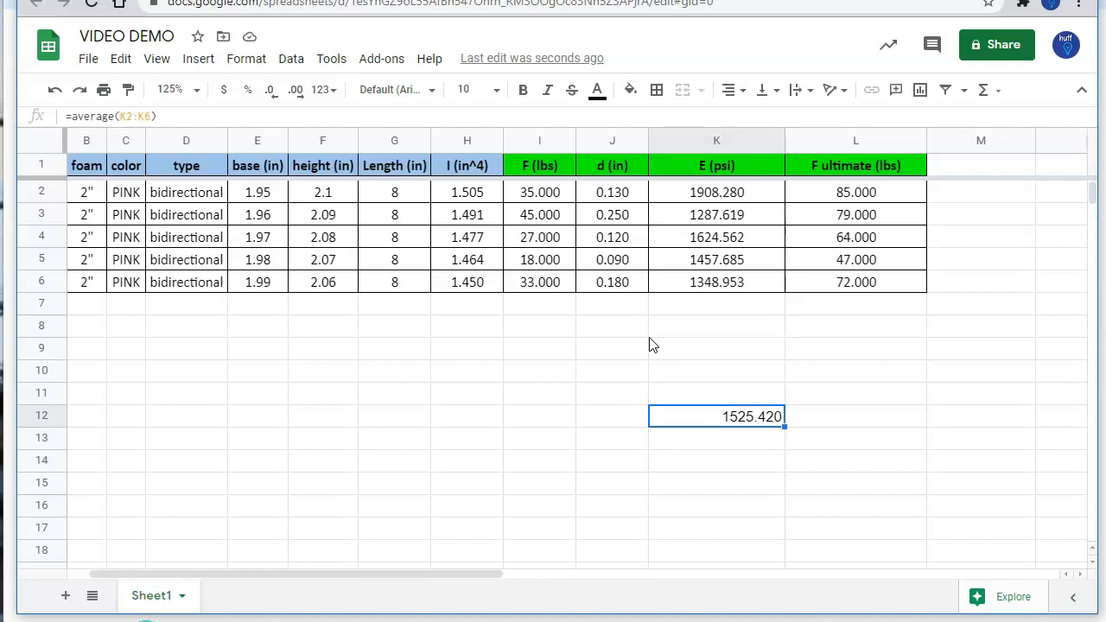
pyautogui.press('Delete')
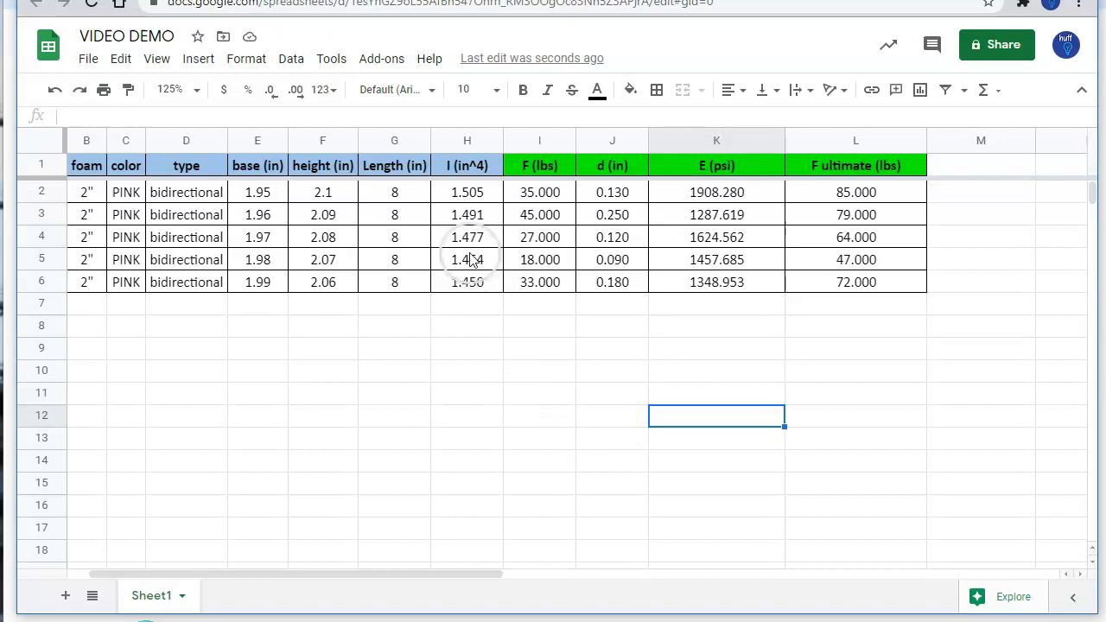
# Step: Review the I (in^4) values in H2:H6 and the E (psi) values in K2:K6 along with their formulas
pyautogui.click(447, 194)
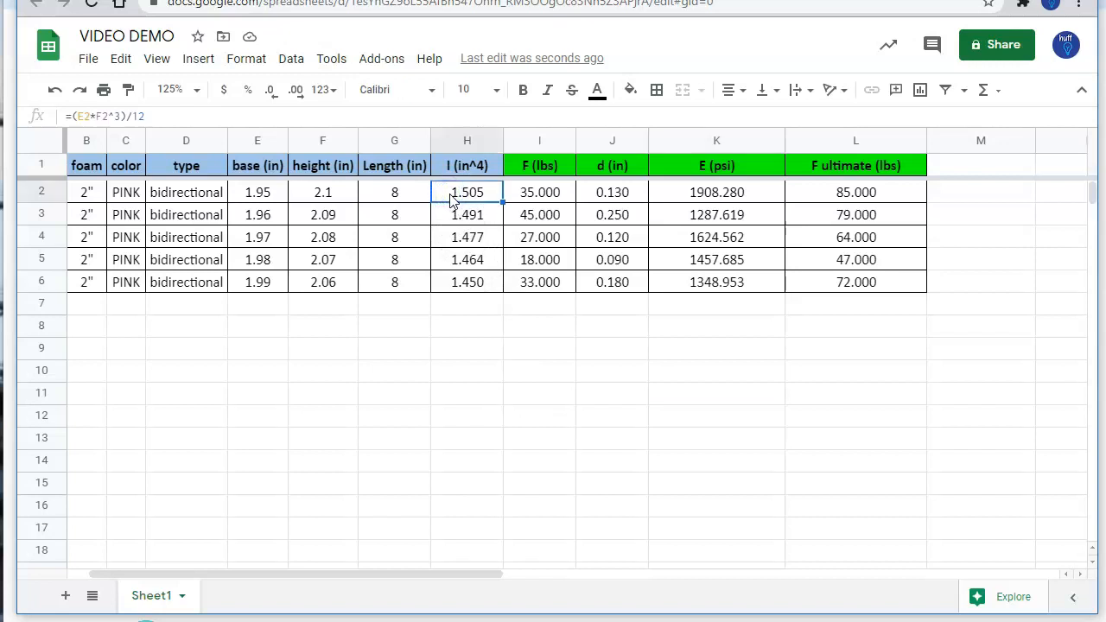
pyautogui.click(714, 195)
pyautogui.moveTo(714, 196); pyautogui.dragTo(703, 291)
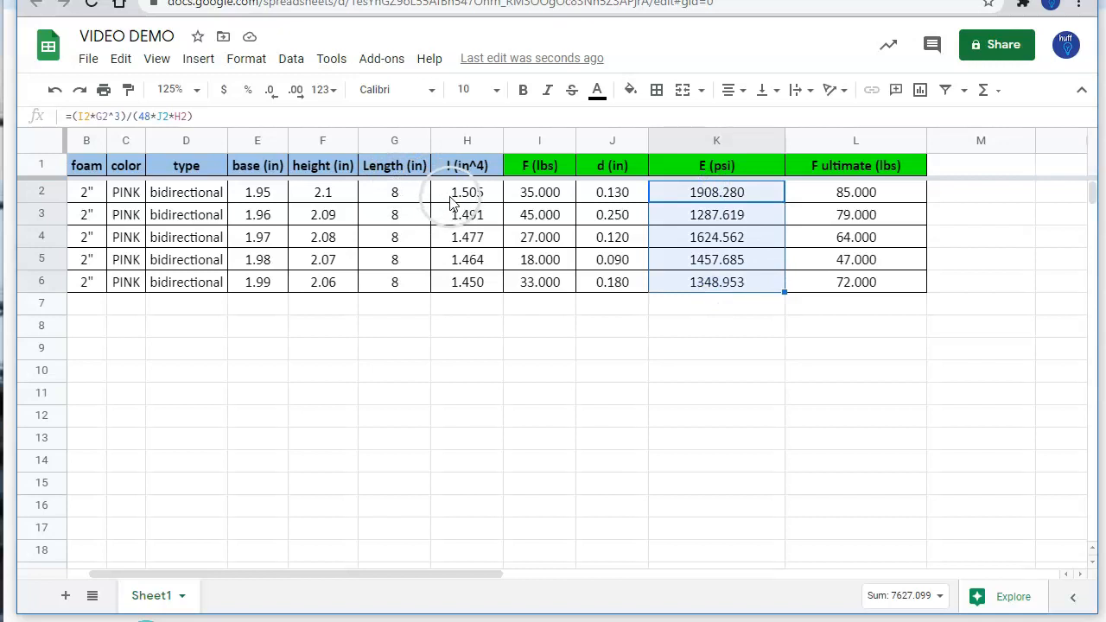
pyautogui.moveTo(449, 203); pyautogui.dragTo(461, 280)
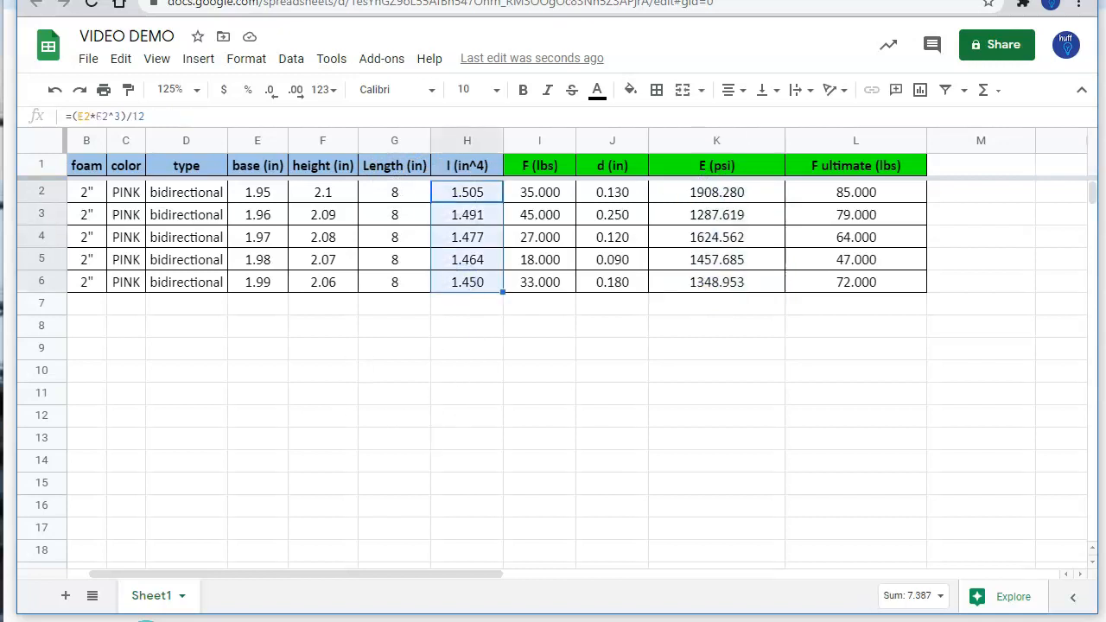